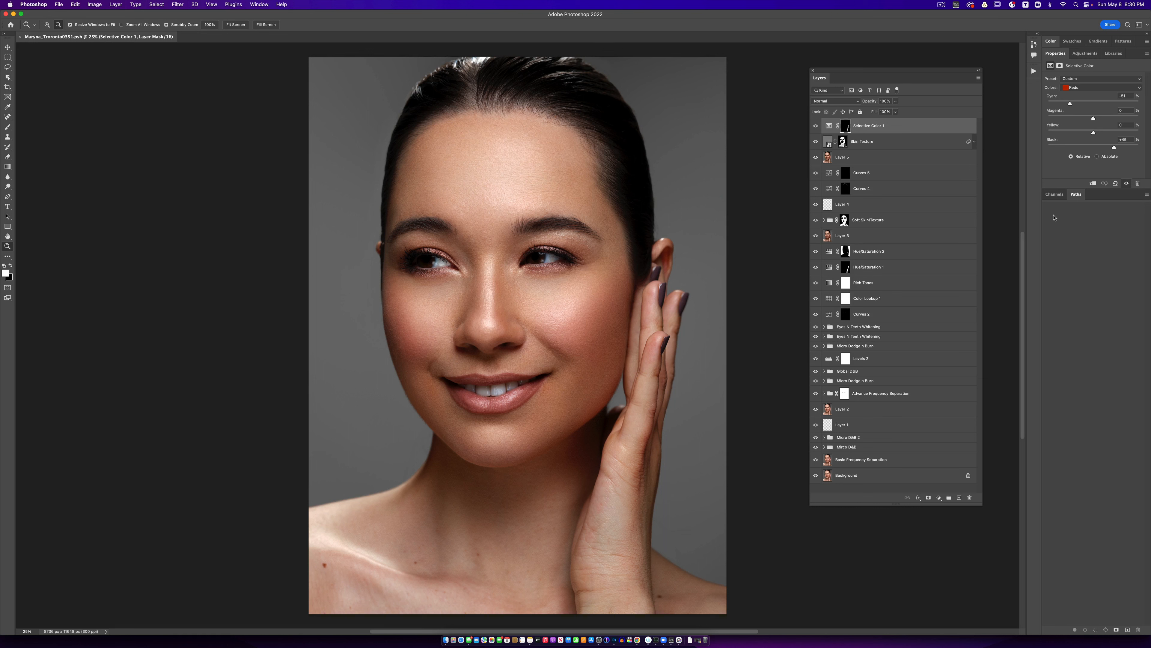
- Bring up the list of retouching actions beside the layer list and show only the Background layer
click(1032, 72)
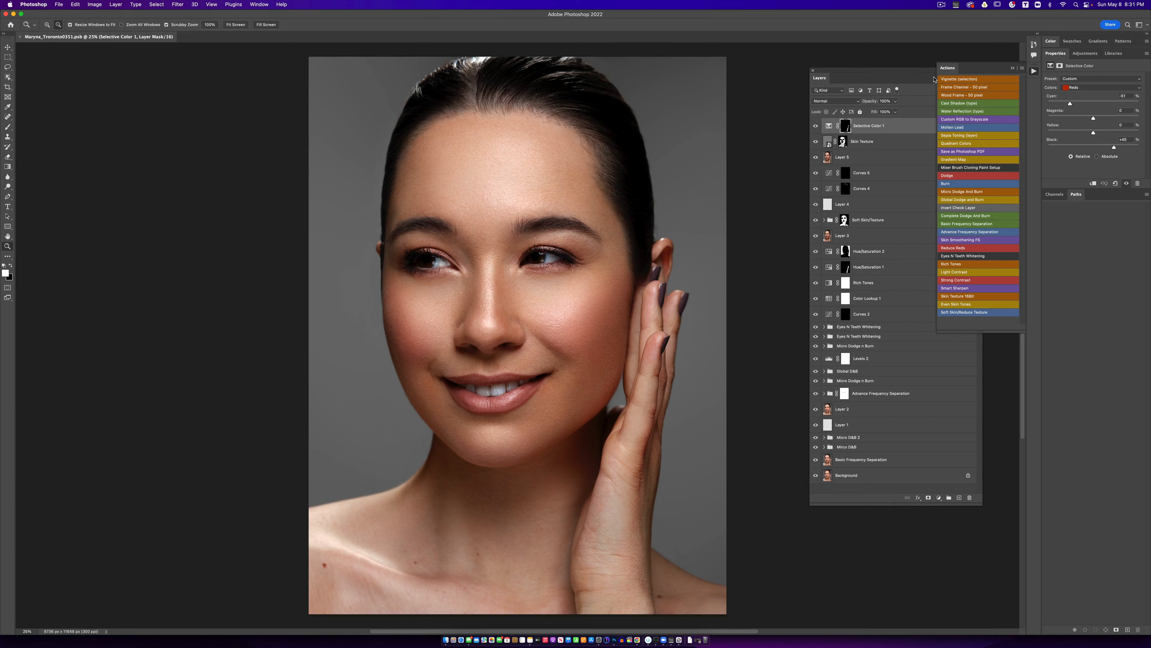
drag(867, 72, 780, 72)
key(alt)
alt+click(728, 476)
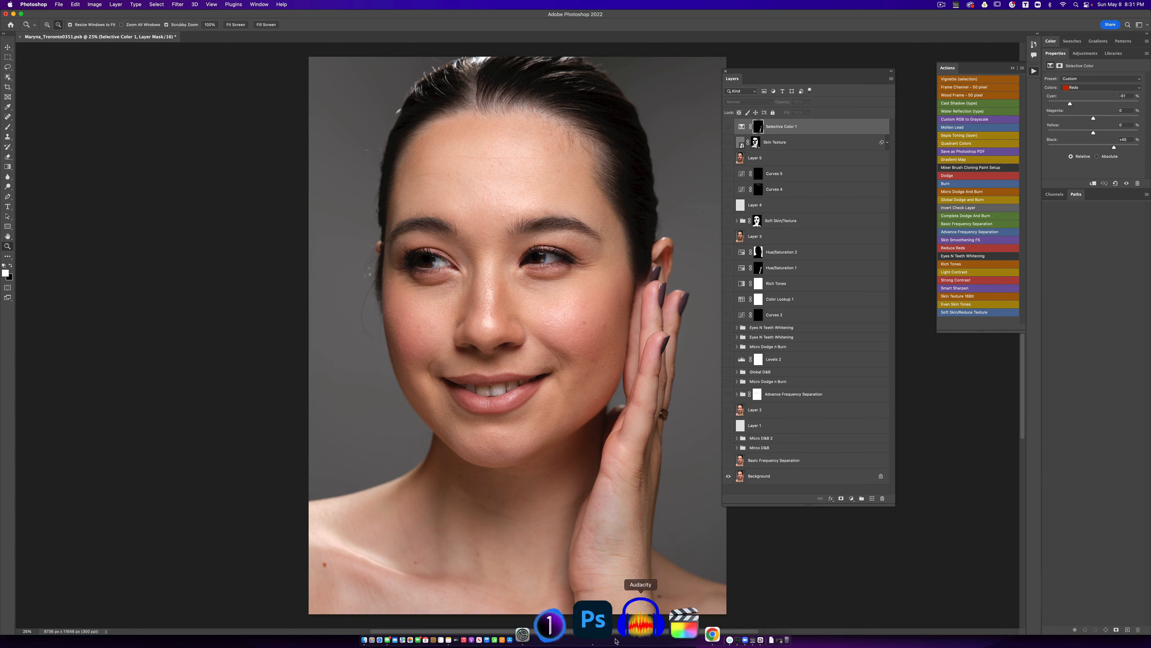
- Switch to Capture One, open the recent session Maryna_Troronto.cosessiondb and dismiss the Resource Hub
click(608, 639)
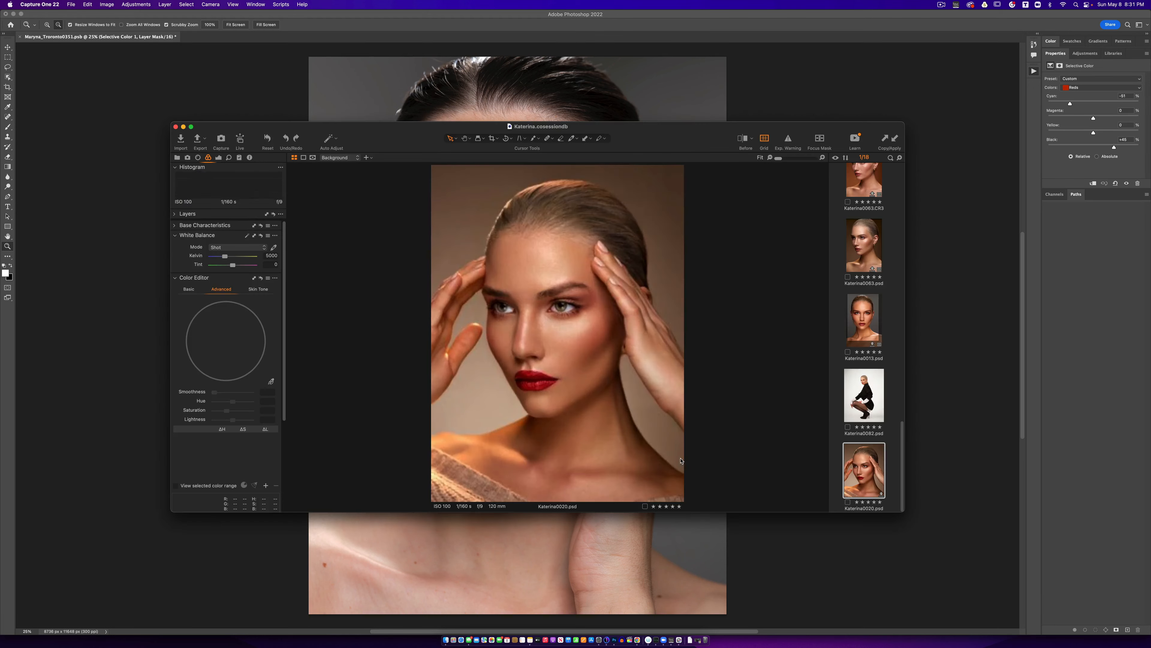
click(71, 6)
mouse_move(114, 40)
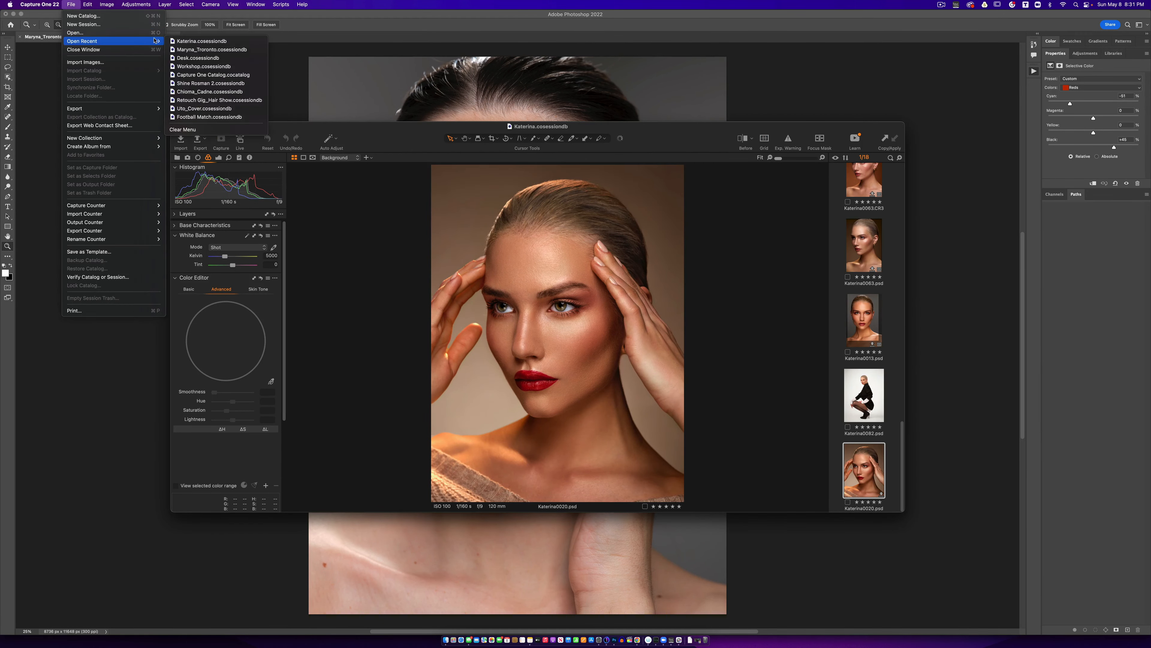
click(201, 41)
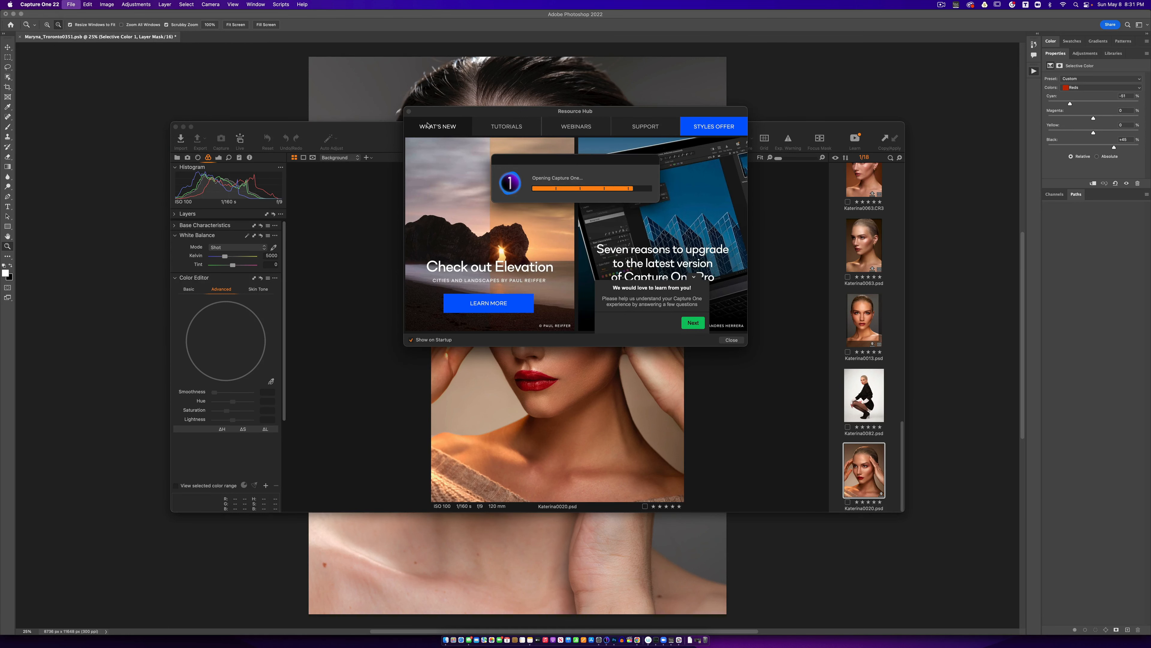
click(408, 112)
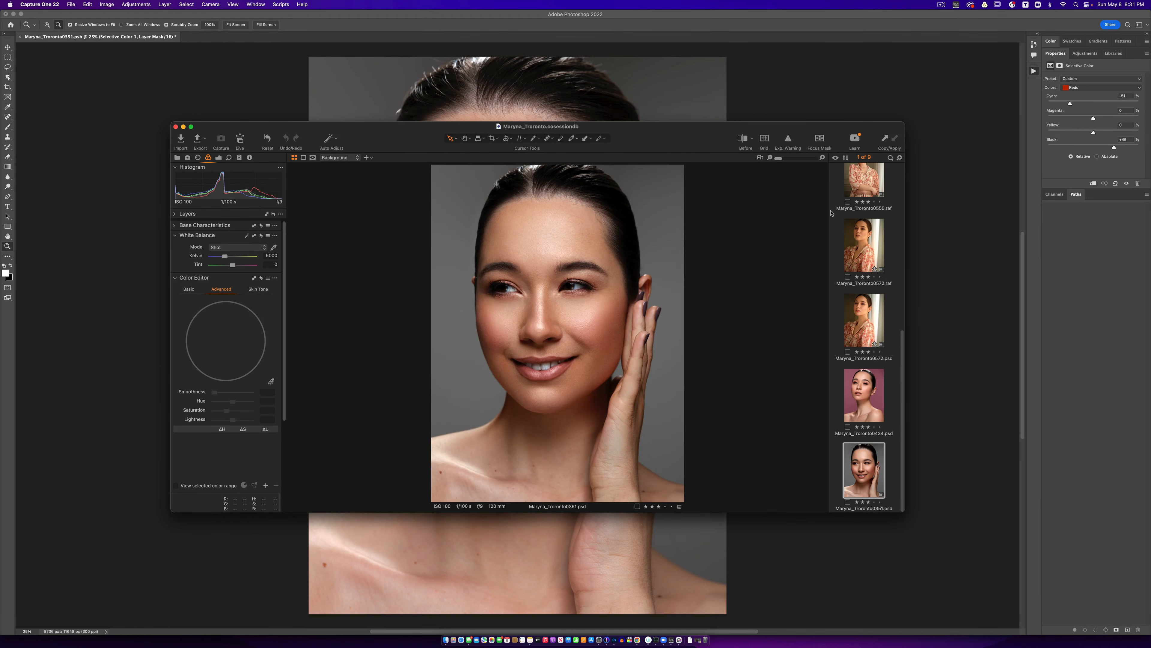
- Enlarge the Capture One window and display the RAW file Maryna_Troronto0351.raf from the session's thumbnails
drag(904, 510, 1000, 562)
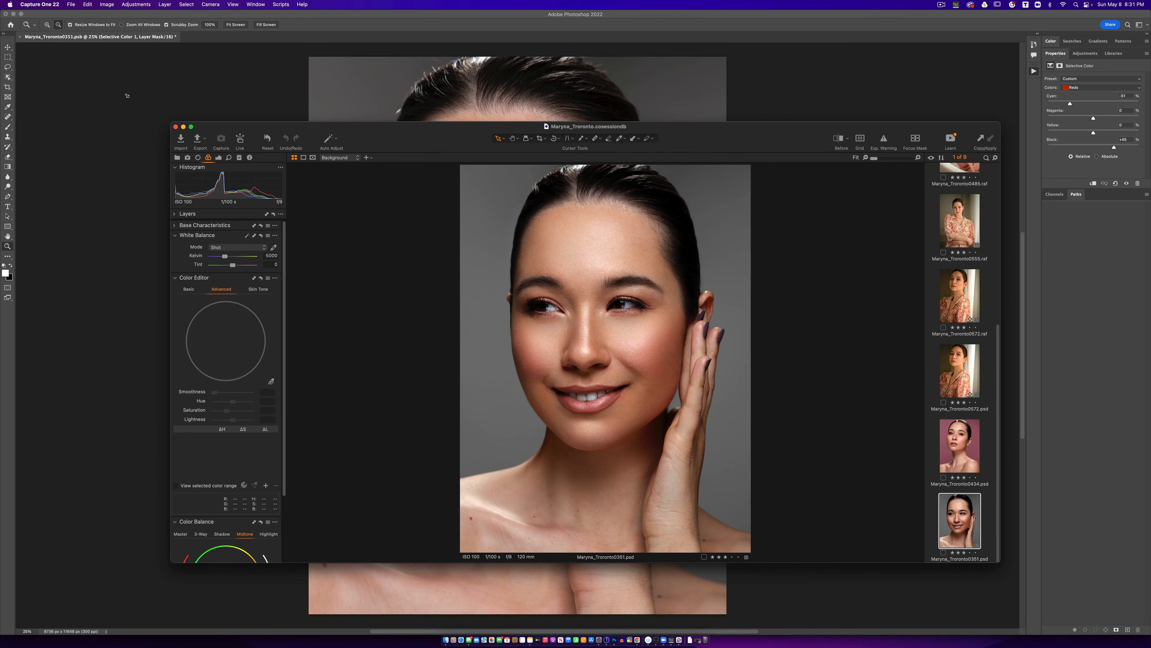
drag(127, 95, 38, 42)
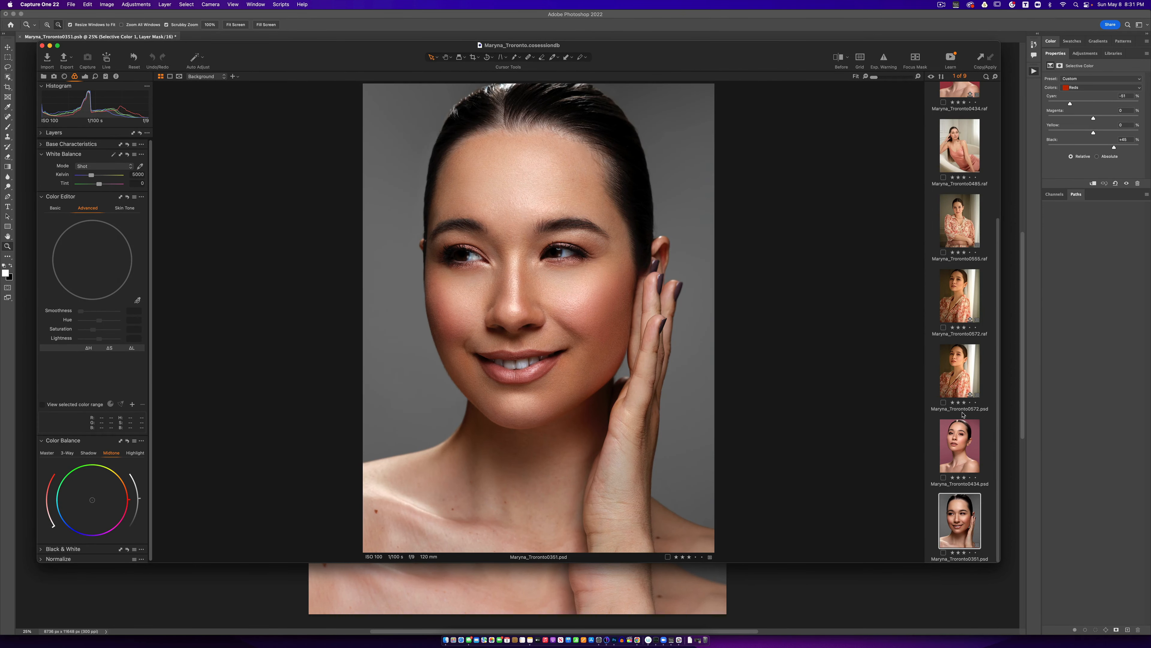
scroll(960, 350, up, 5)
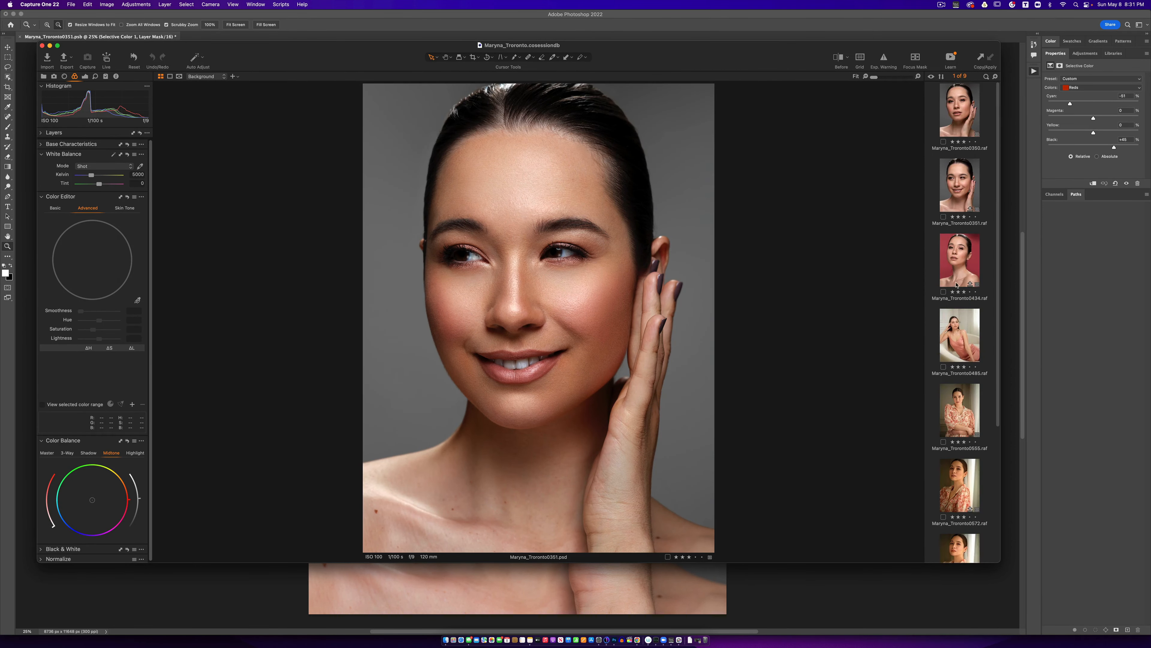
click(962, 169)
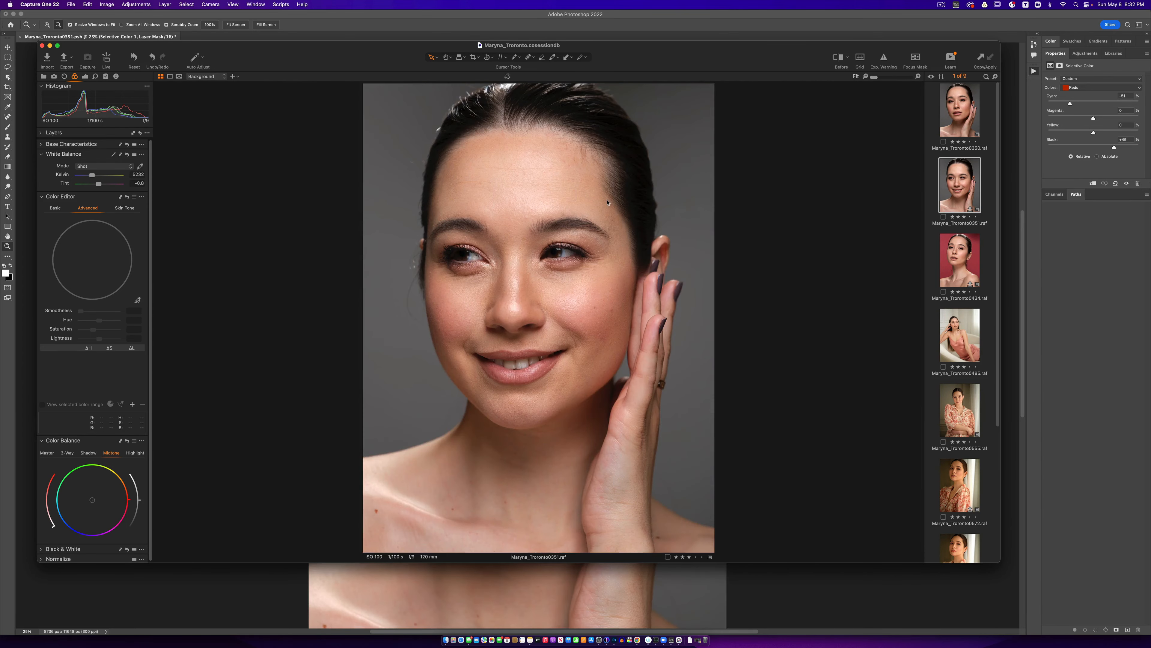
- Compare the RAW portrait with its unadjusted Before version
click(838, 62)
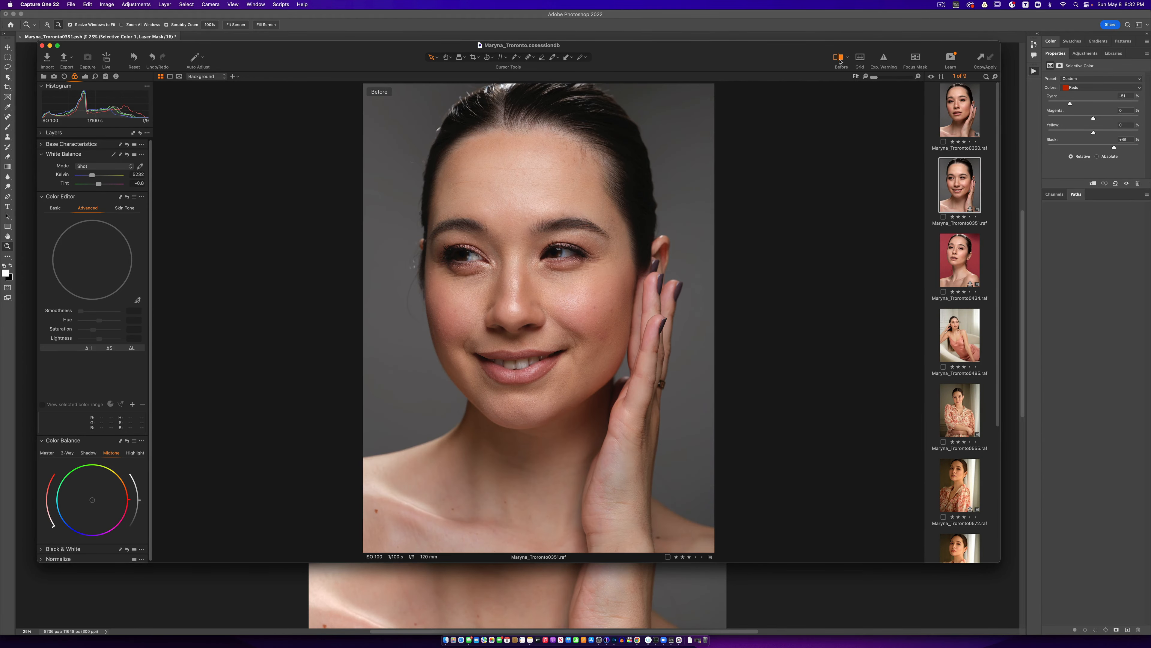
click(840, 61)
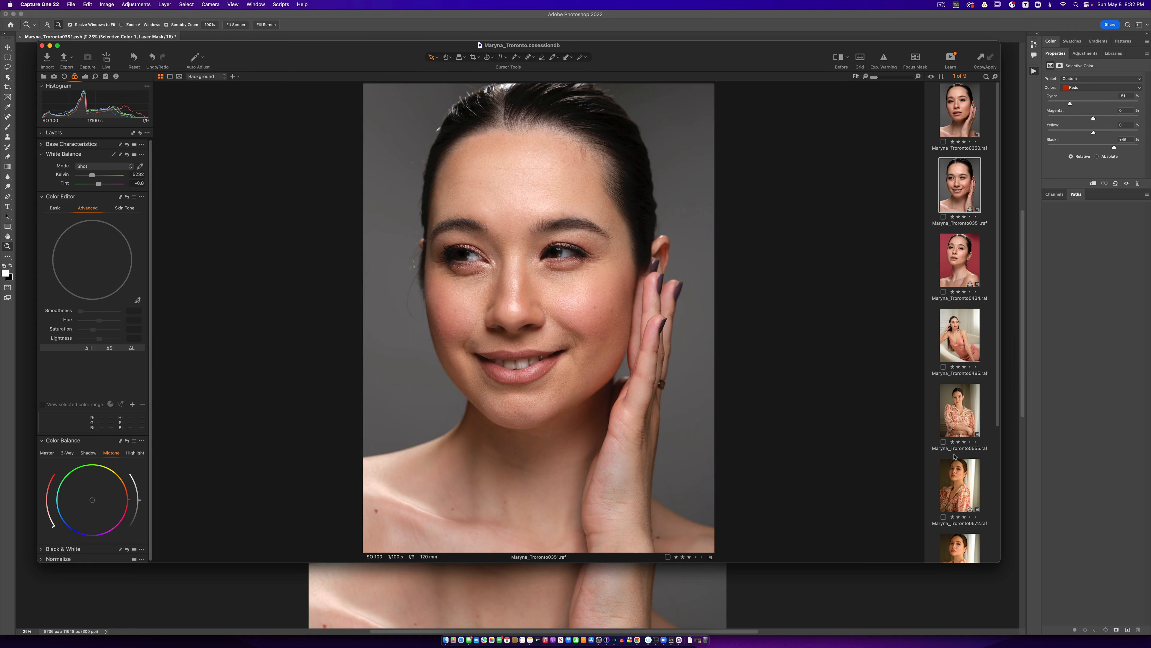
click(839, 60)
click(839, 60)
- Review the RAW portrait's exposure and levels adjustments, its metadata, and its sharpening and noise reduction settings
click(84, 77)
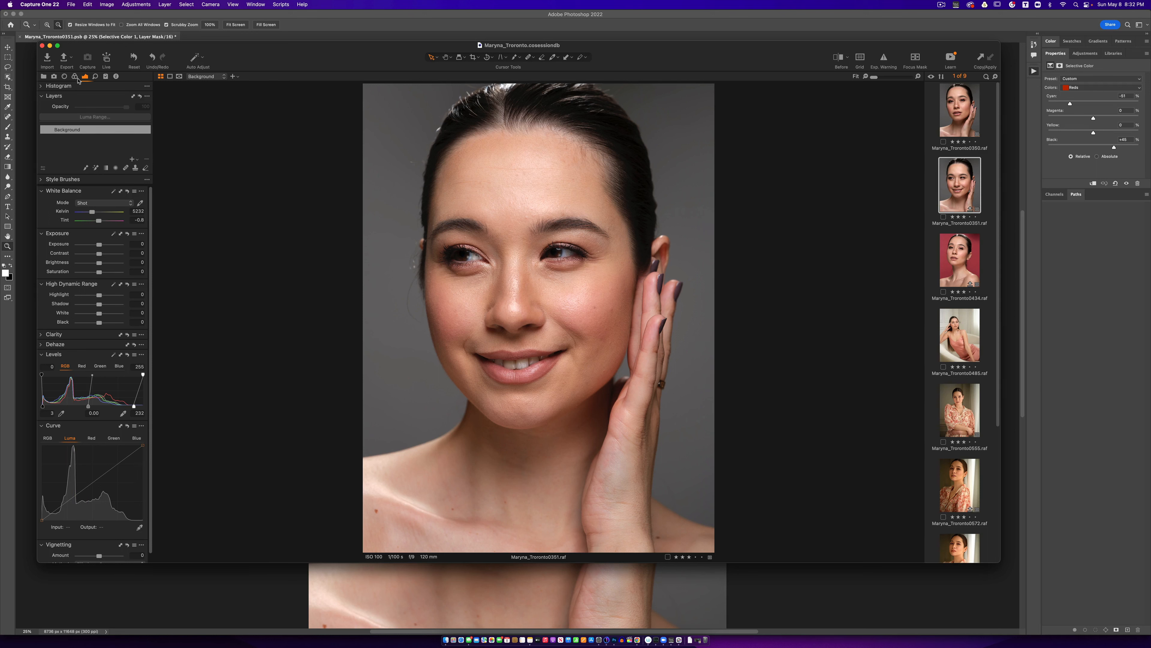
click(116, 76)
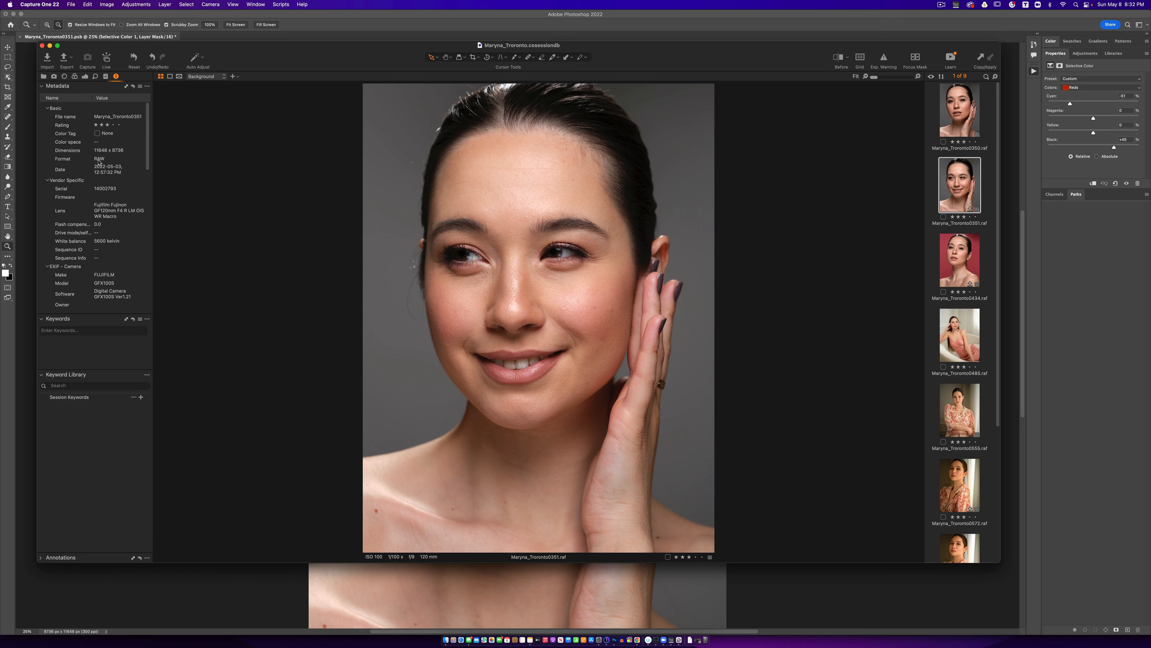
click(95, 76)
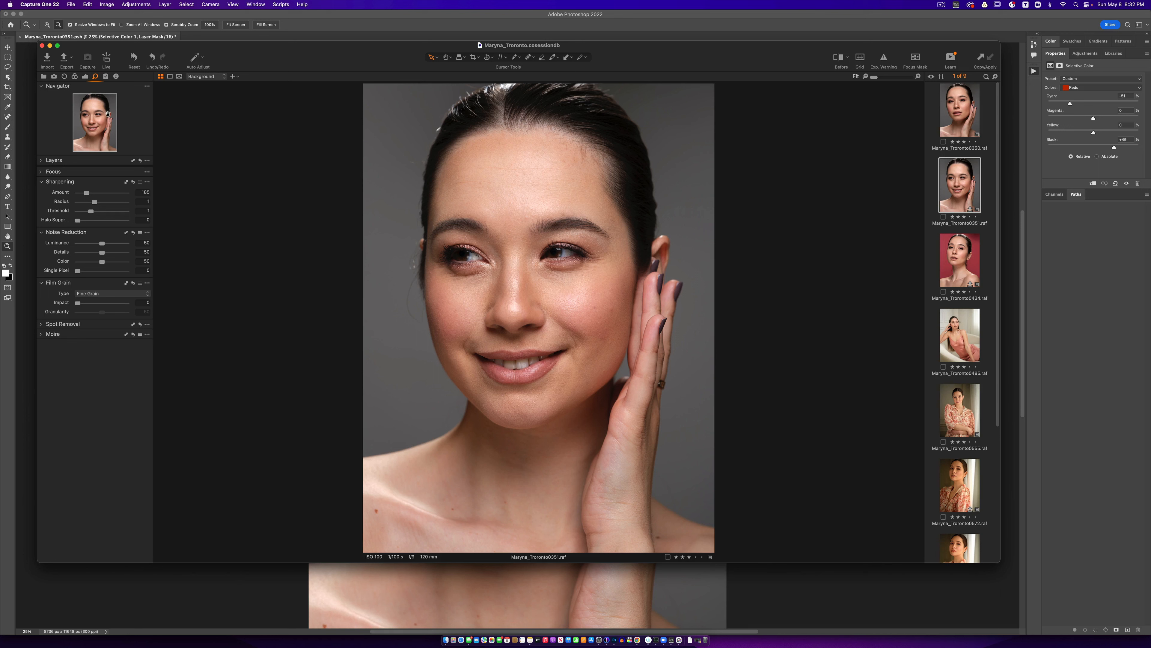
click(84, 77)
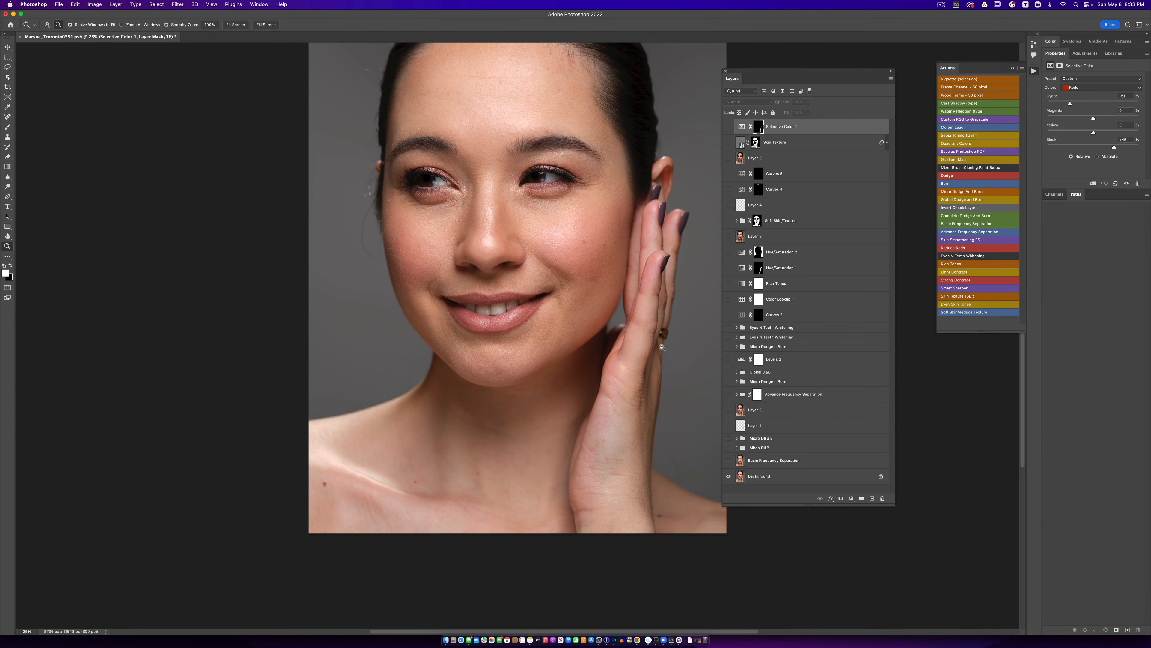
- In Photoshop, show the Basic Frequency Separation layer above Background, comparing the skin with and without it at two zoom levels
scroll(661, 347, up, 3)
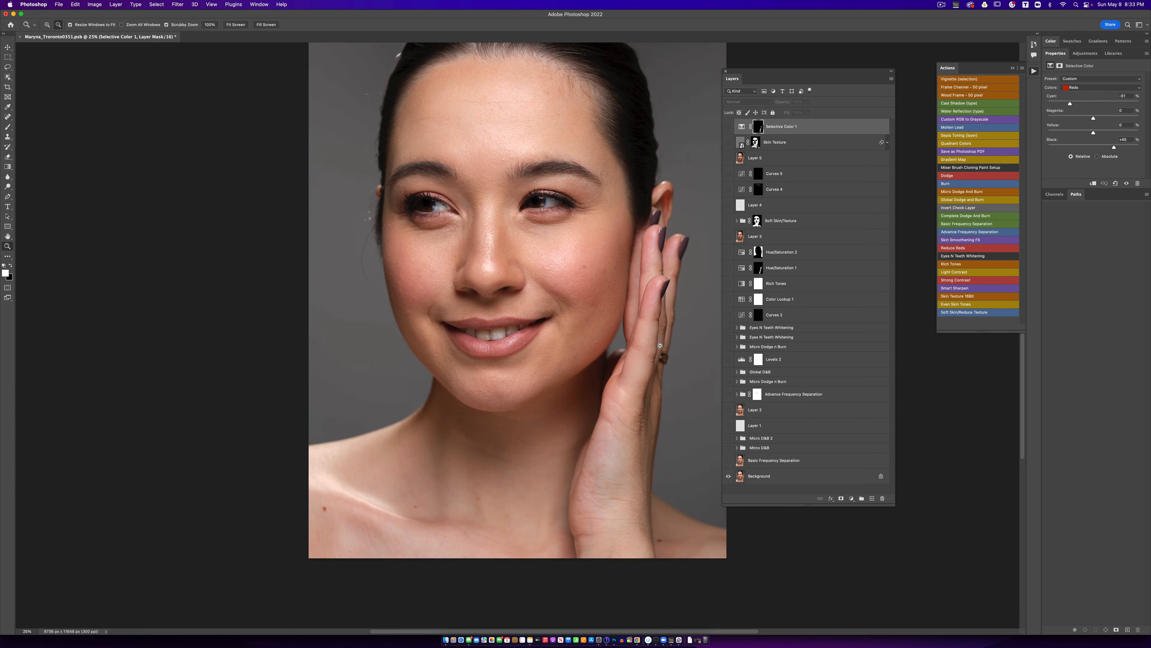
scroll(660, 346, up, 3)
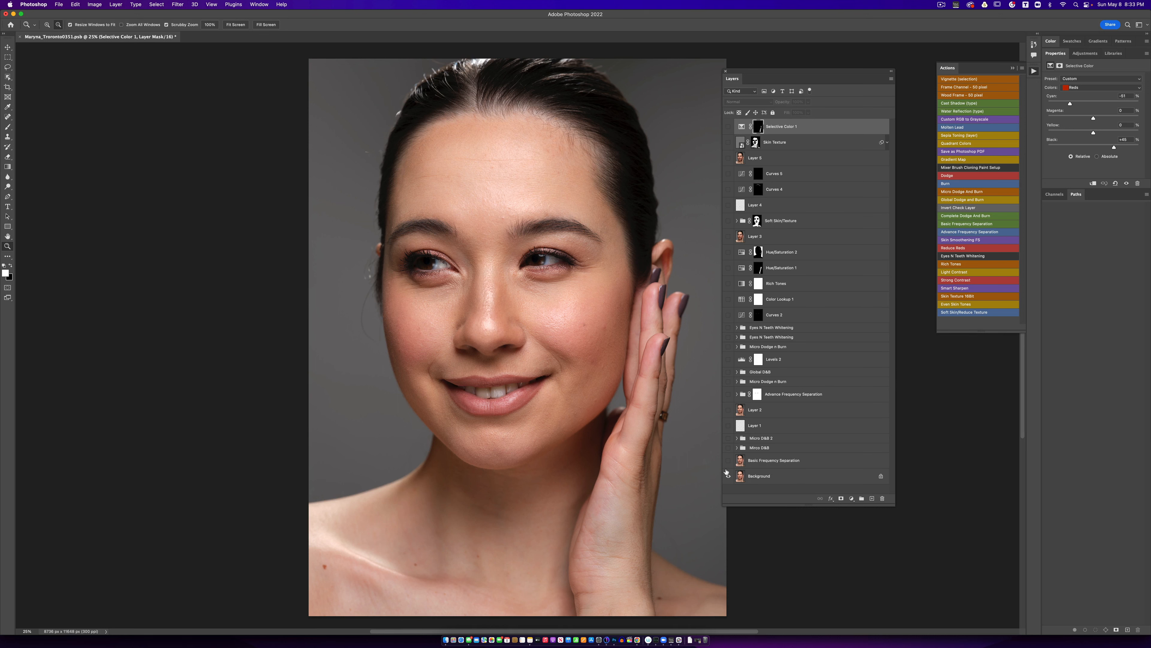
click(728, 461)
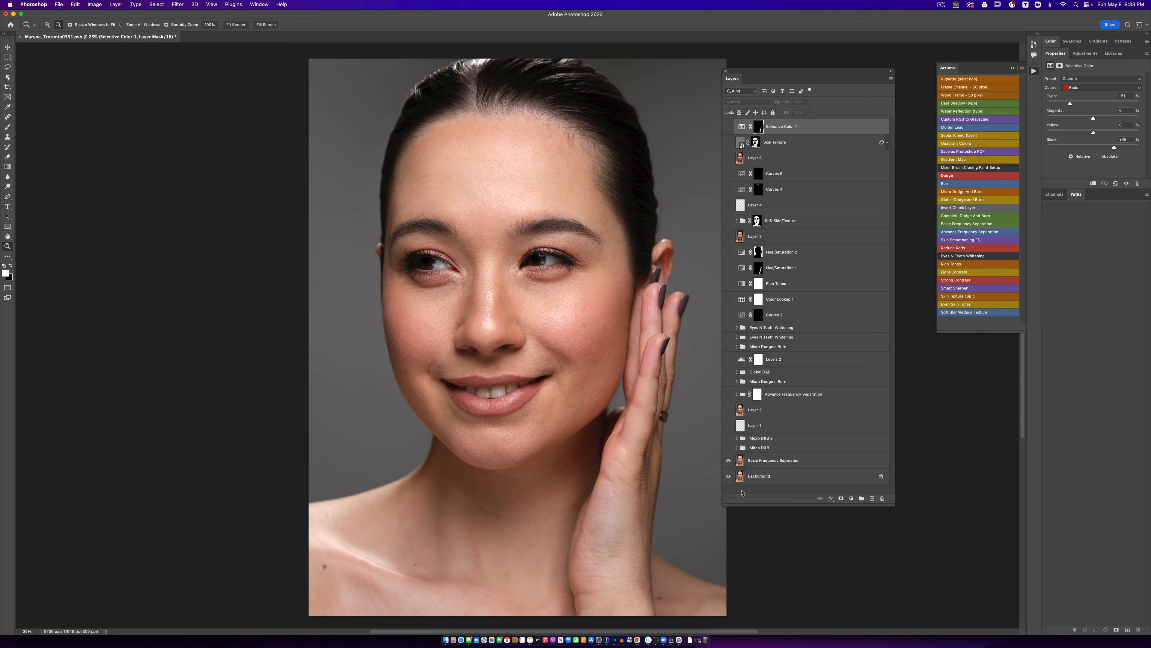
click(728, 460)
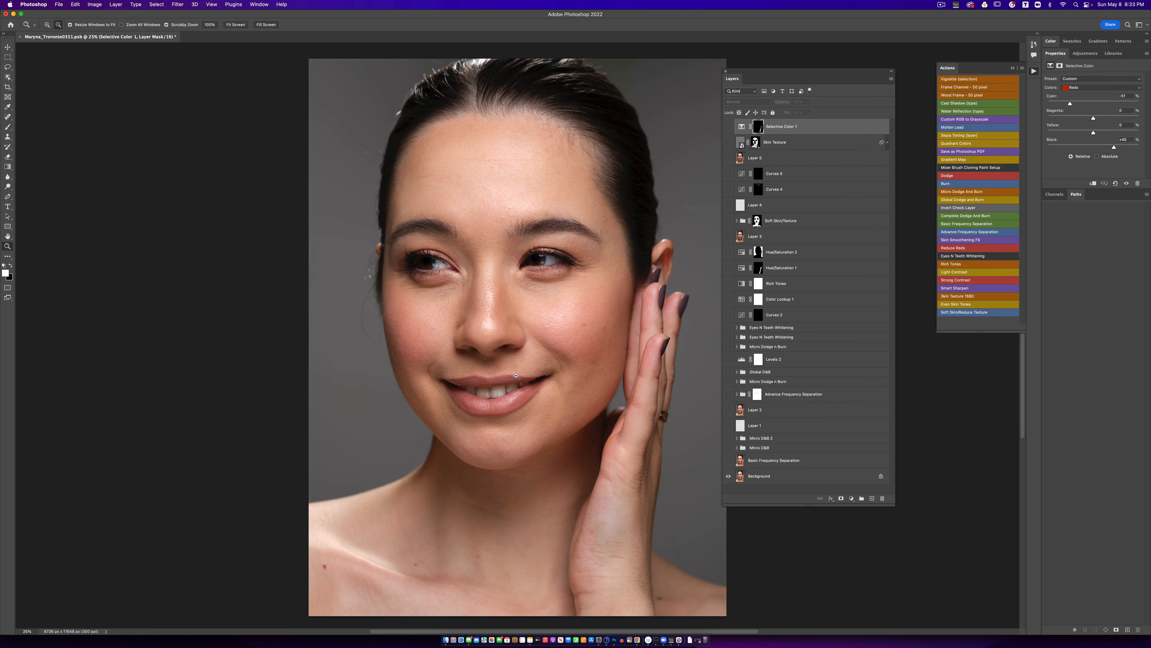
click(729, 461)
click(729, 460)
click(729, 461)
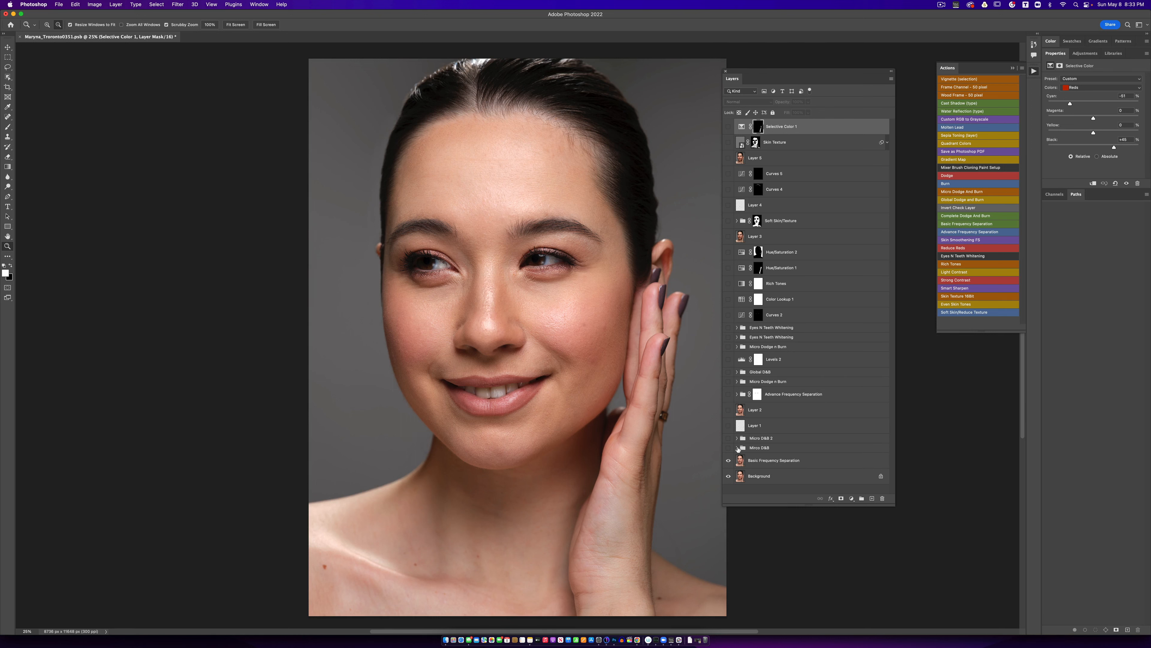
click(728, 461)
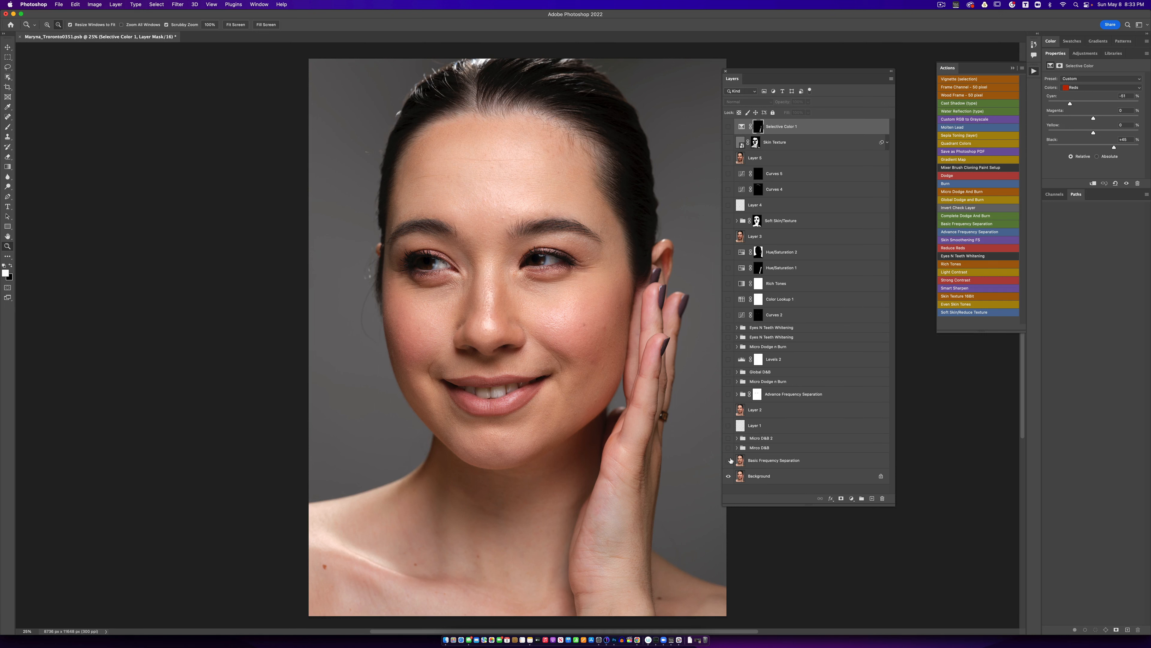
click(728, 460)
click(728, 461)
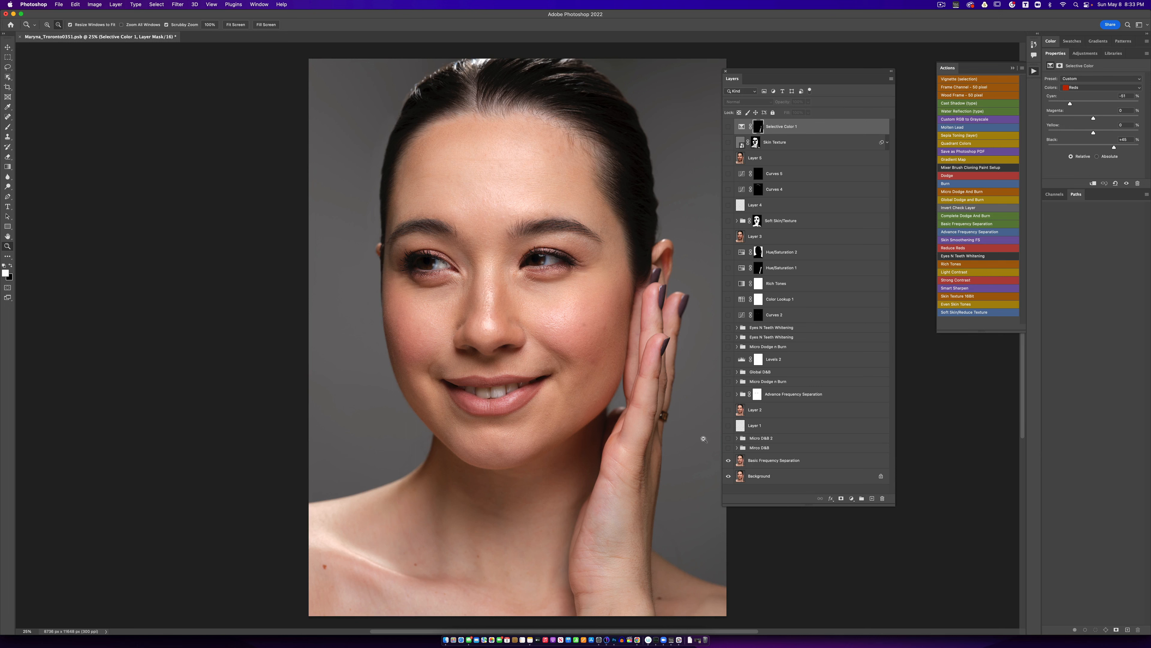
alt+click(635, 382)
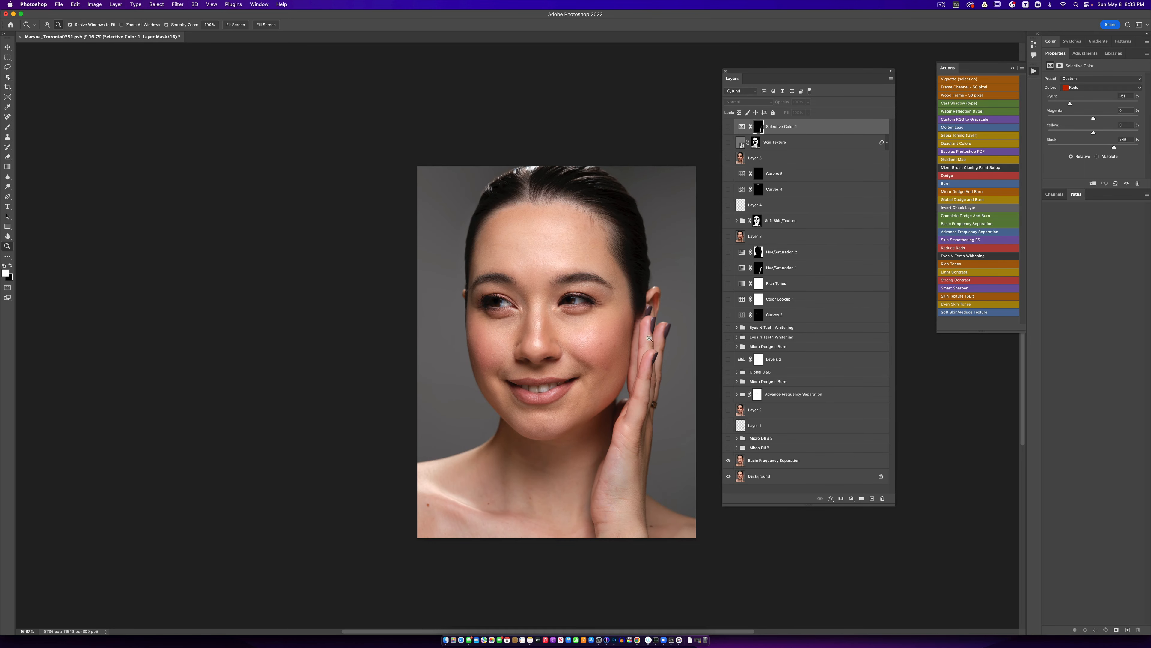
scroll(645, 334, right, 5)
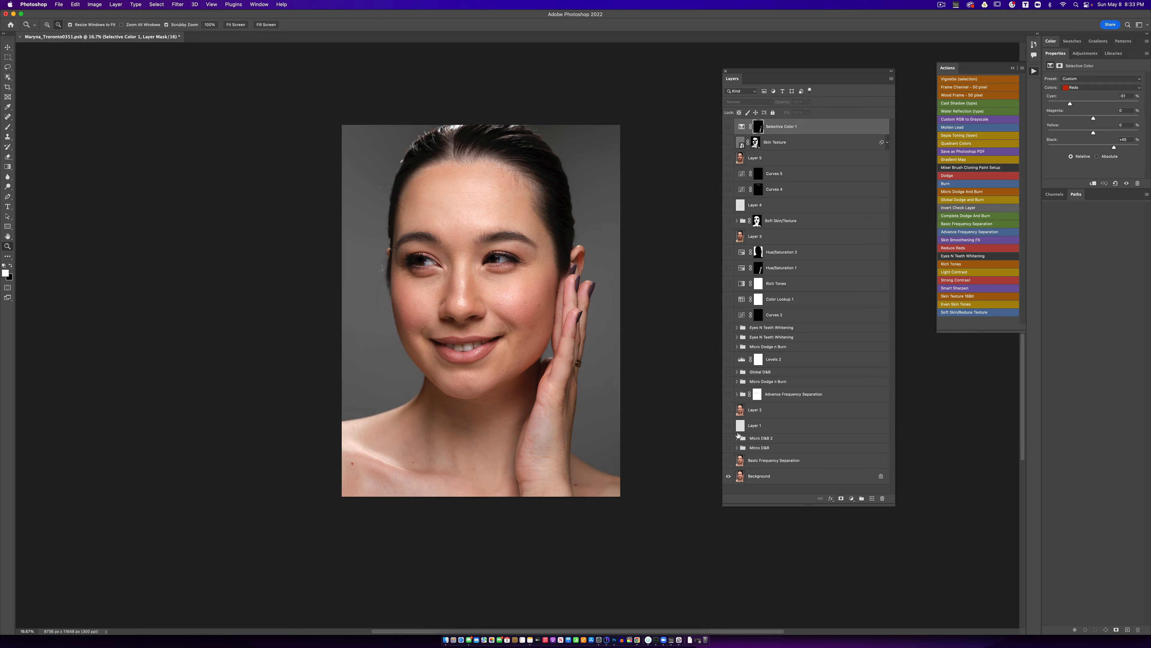
click(728, 460)
- Show both Micro D&B groups above Basic Frequency Separation, switching them off and on to compare the skin
click(729, 448)
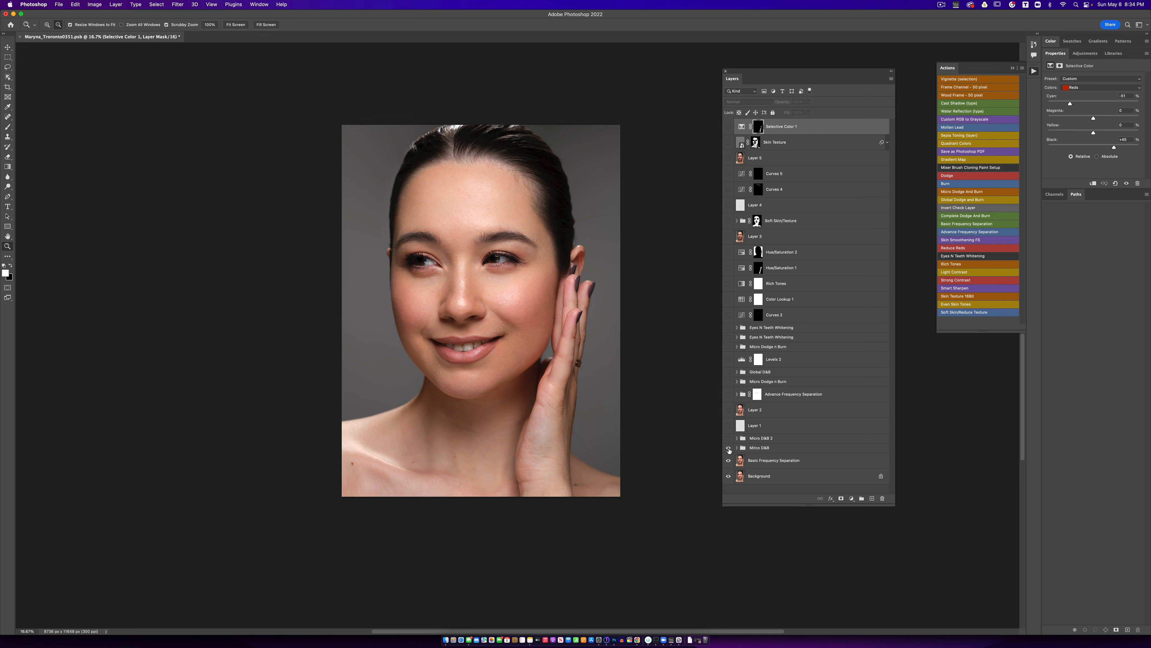
click(729, 448)
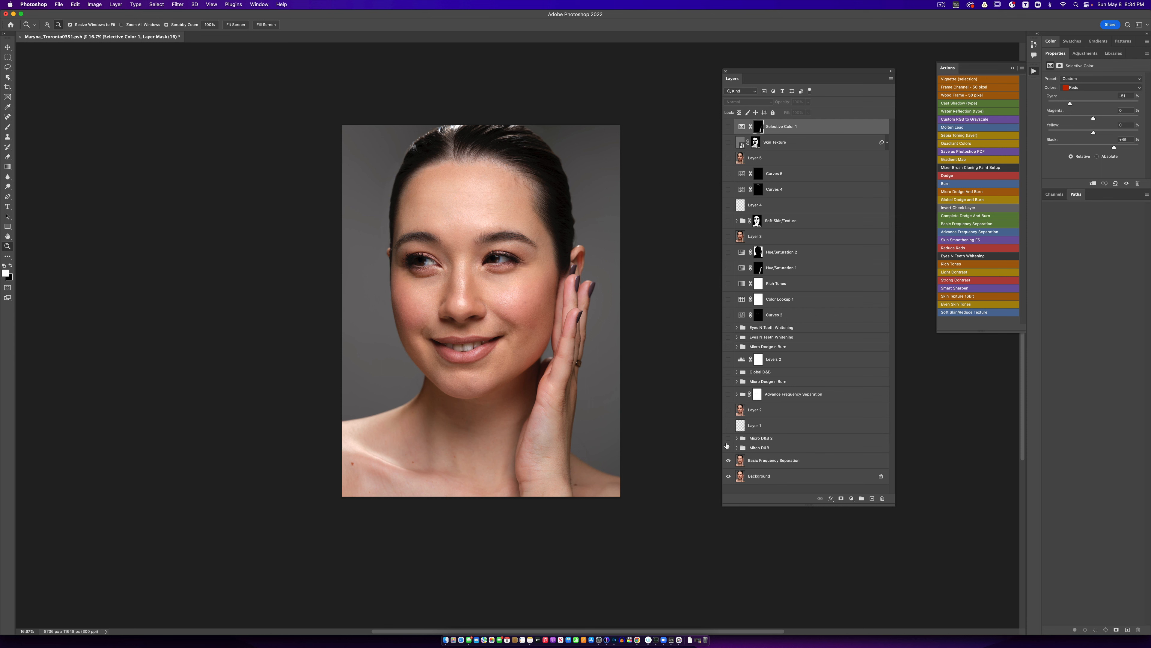
click(728, 446)
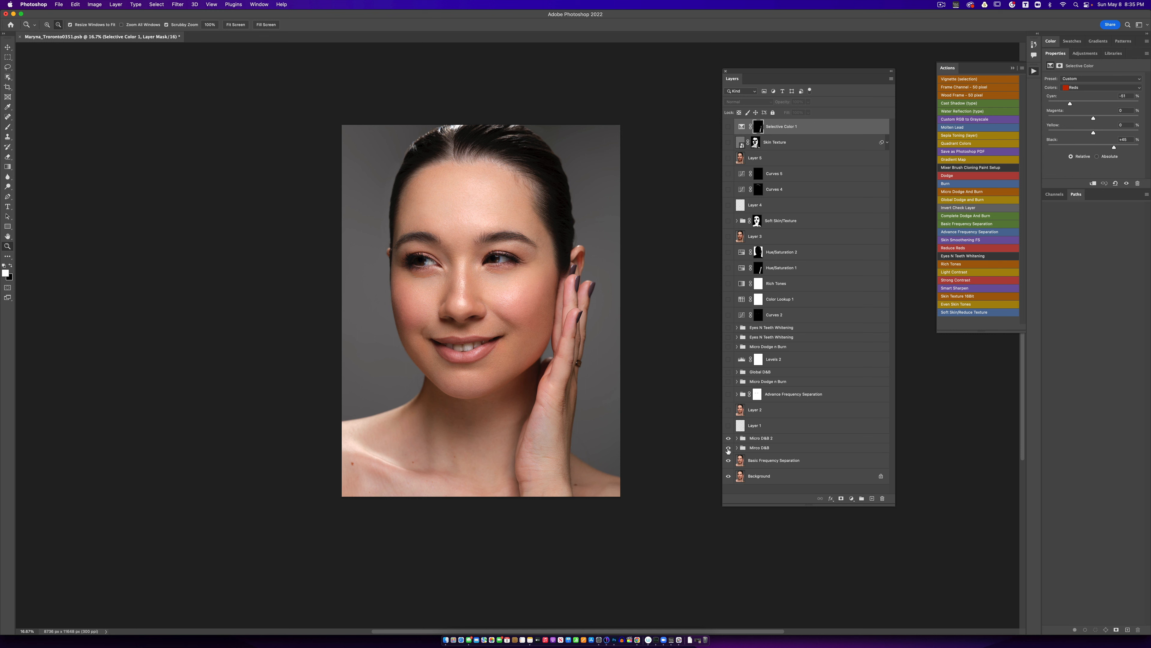
click(728, 438)
click(728, 448)
click(728, 448)
click(728, 438)
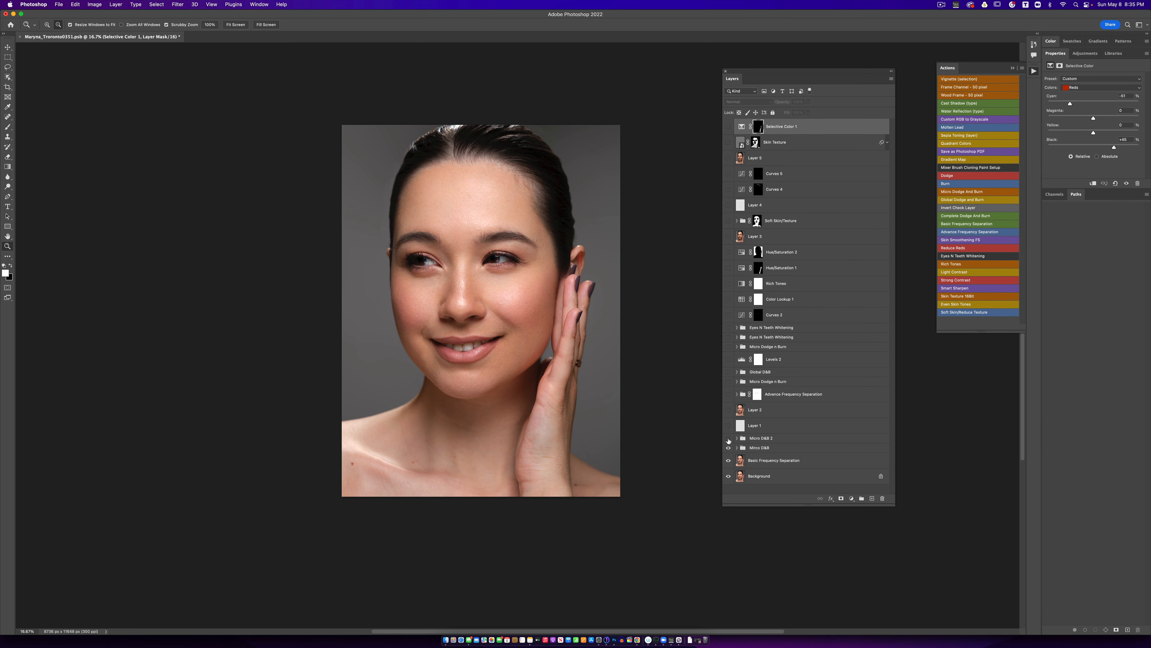
- Compare the face up close with both Micro D&B groups hidden and shown, leaving them visible
click(517, 366)
scroll(532, 335, up, 2)
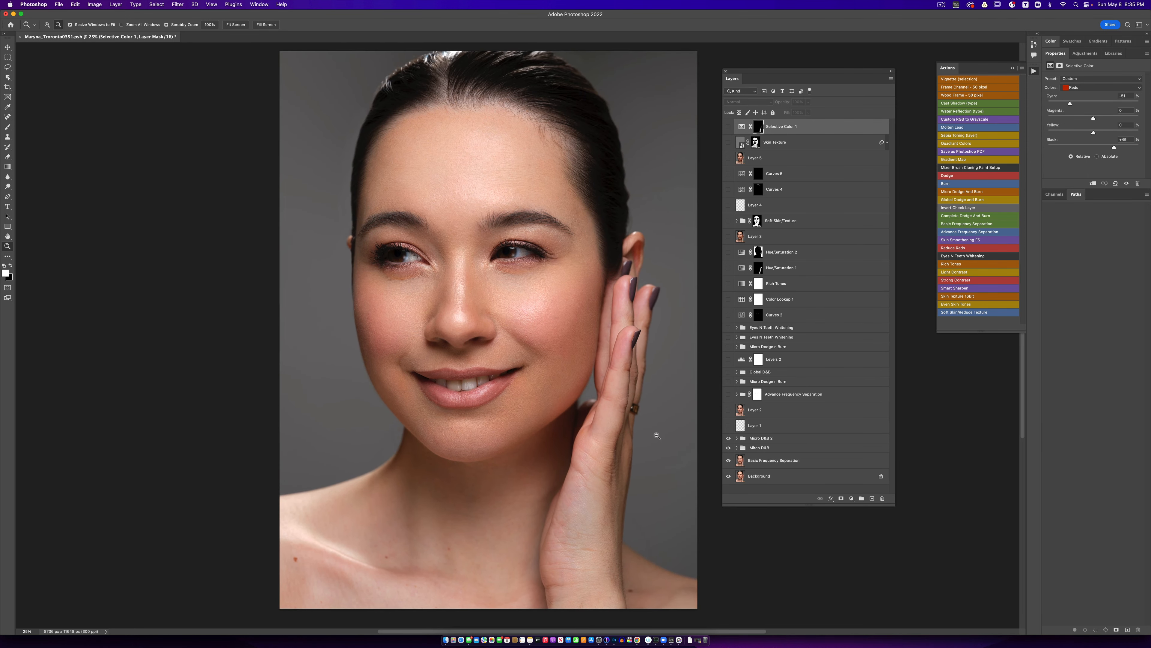
click(728, 438)
click(729, 448)
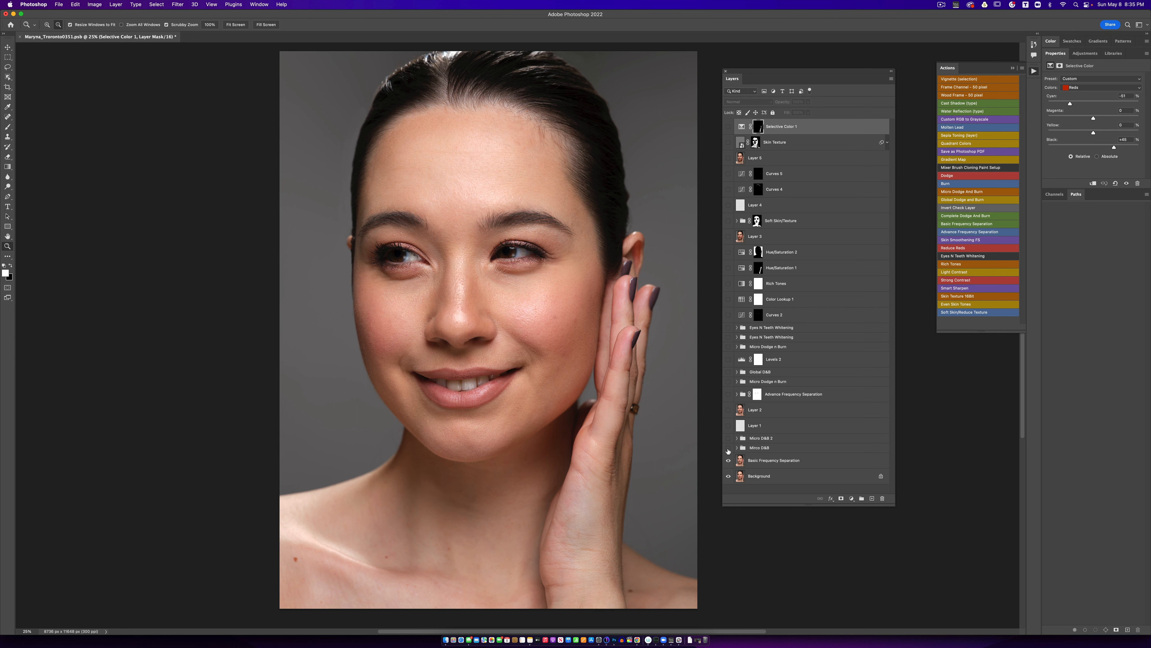
click(728, 448)
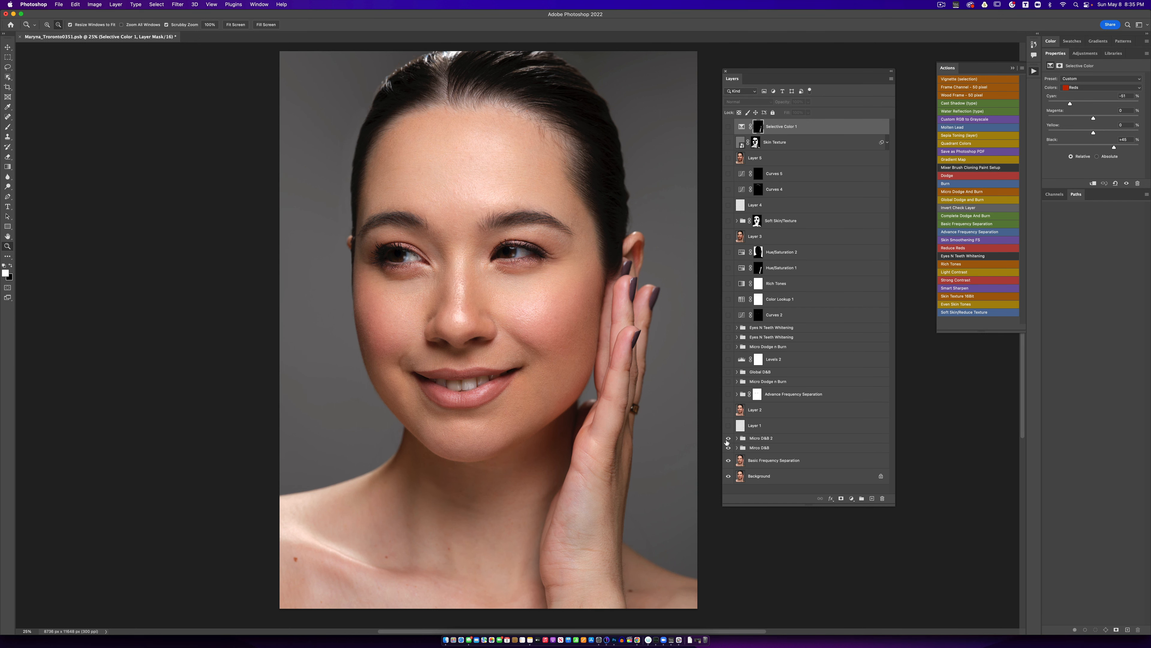
click(728, 438)
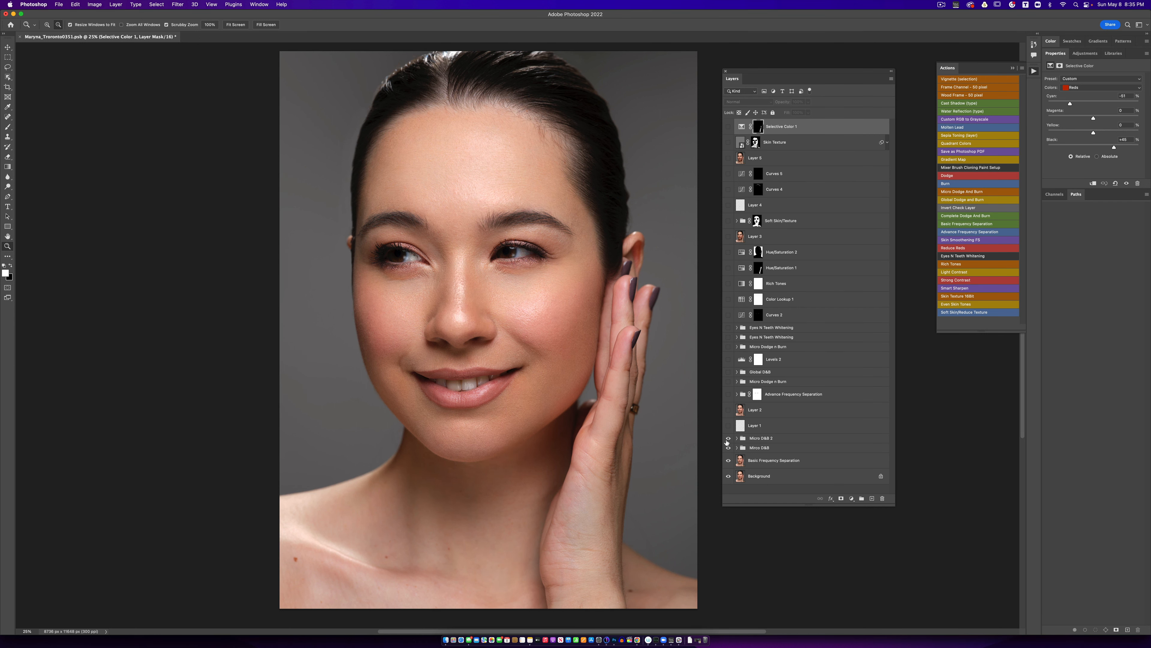
- Show Layer 1 and Layer 2 above the Micro D&B groups, viewing the portrait at two zoom levels, and select Layer 2
alt+click(641, 421)
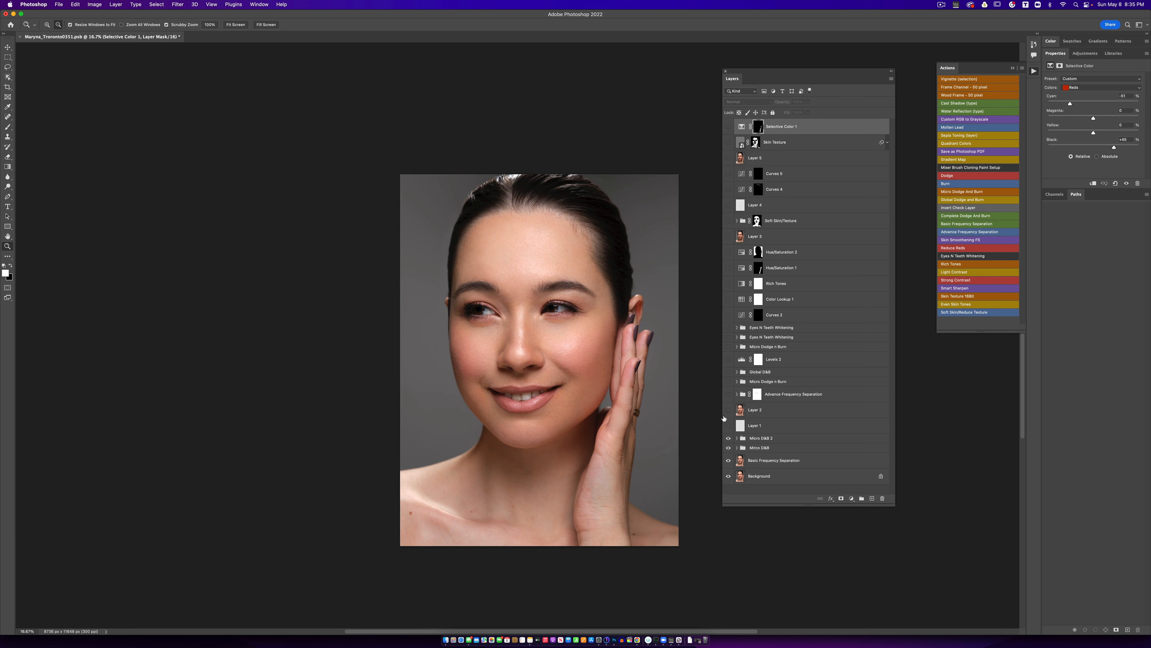
click(728, 426)
click(641, 395)
key(alt)
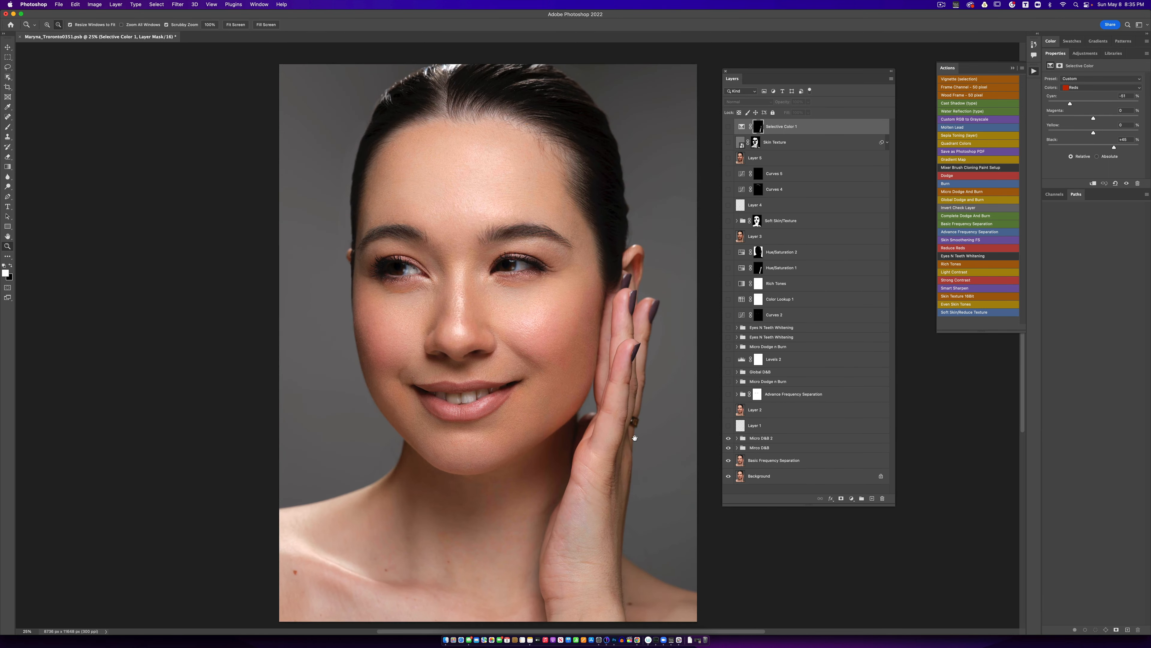
scroll(648, 395, down, 2)
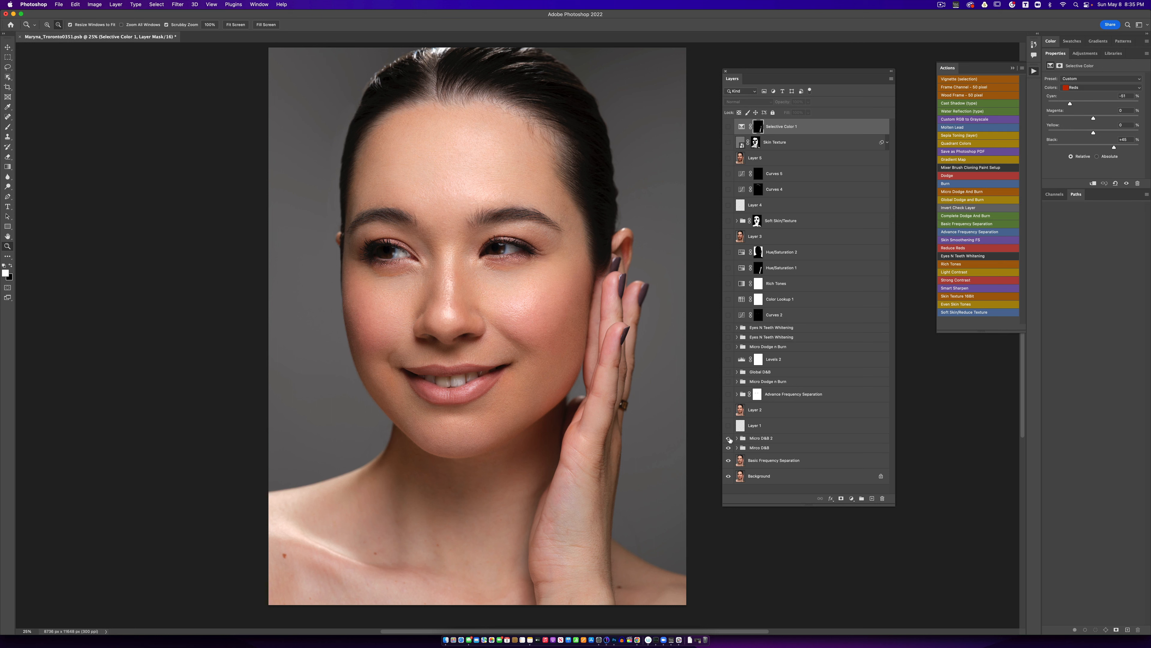
click(729, 426)
click(760, 412)
- Show the Advance Frequency Separation group, comparing the skin with and without it, and show the Micro Dodge n Burn group directly above it
click(728, 395)
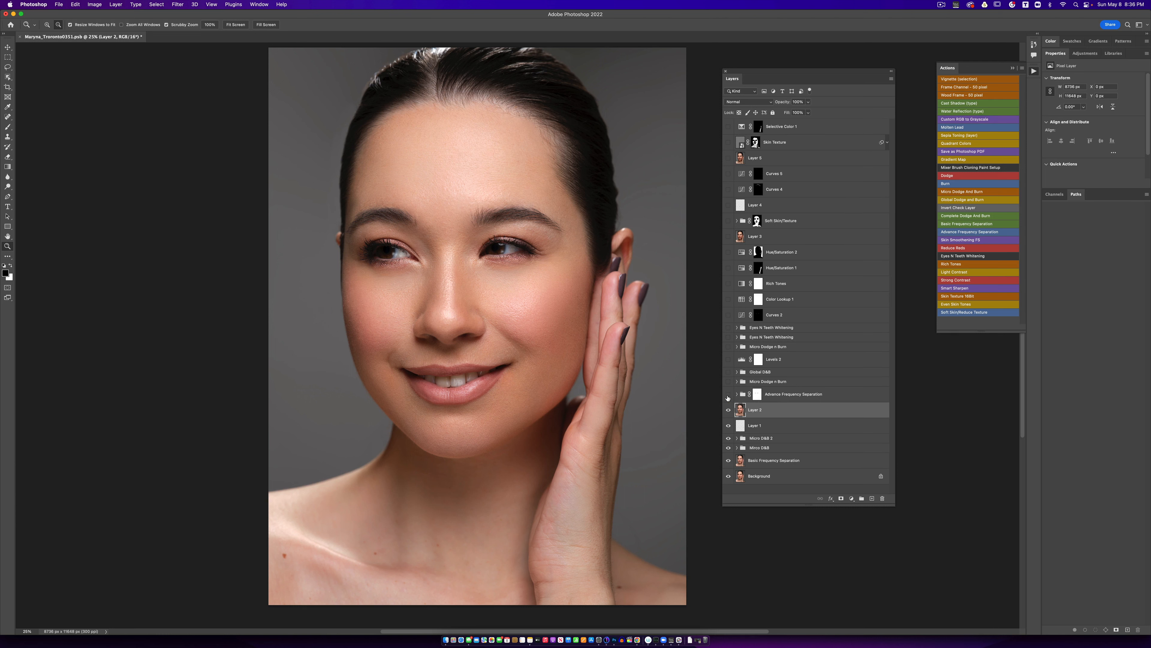
click(728, 395)
click(728, 395)
click(728, 396)
click(728, 395)
click(728, 382)
- Disable the layer mask on the Advance Frequency Separation group and enable it again
click(755, 396)
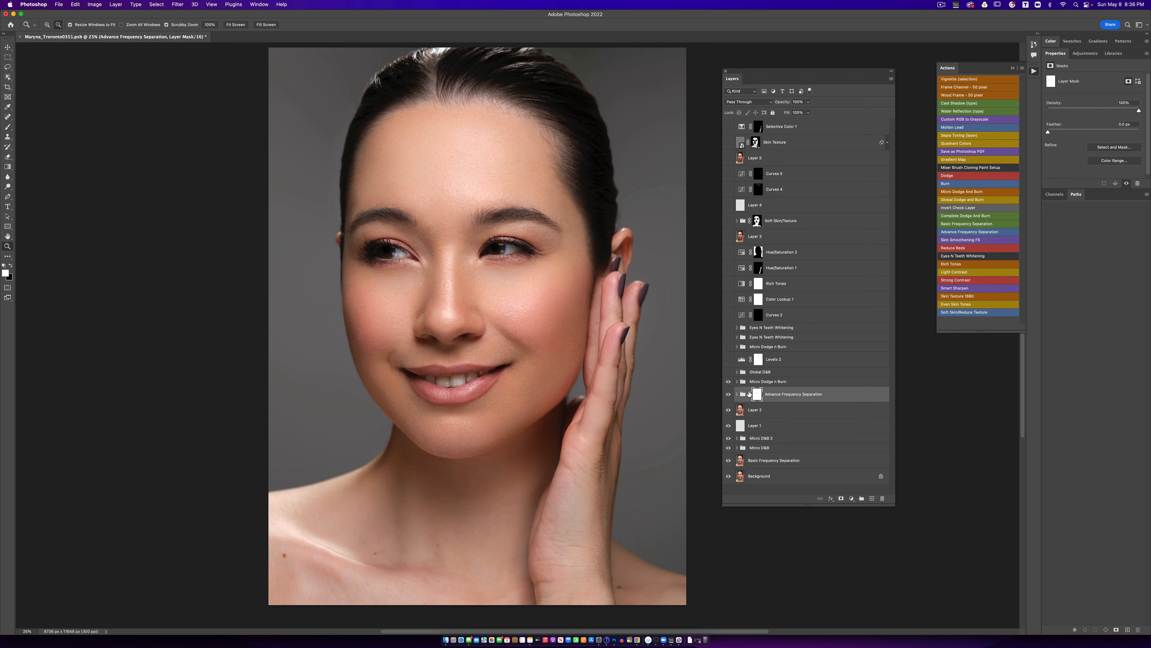
right_click(756, 392)
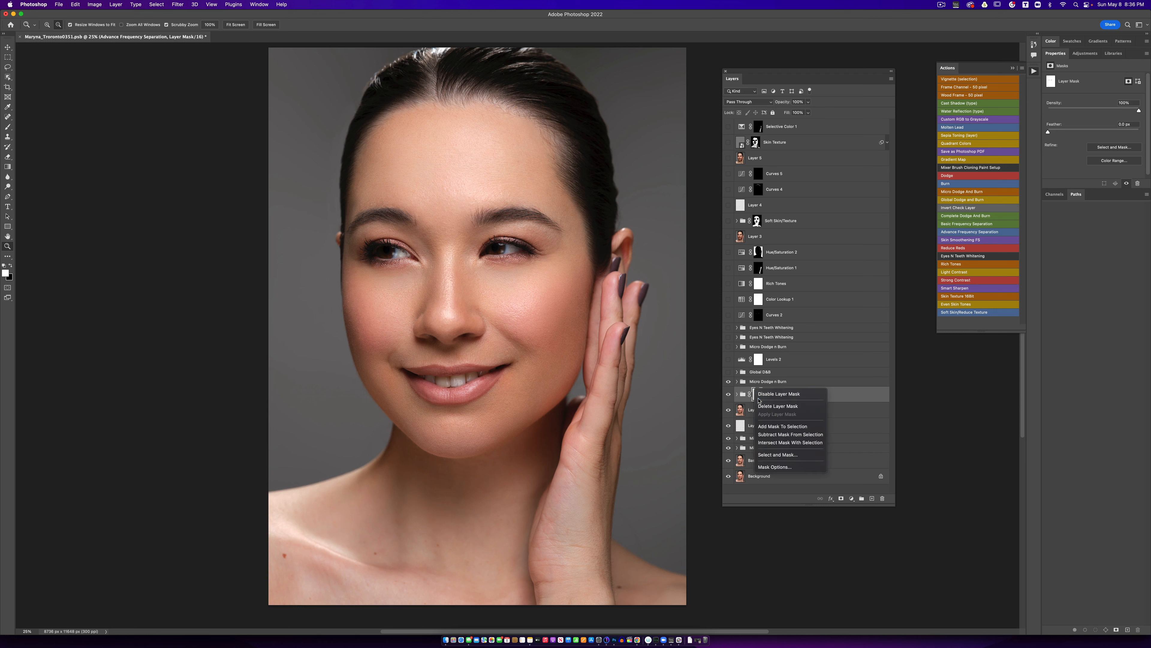
click(775, 394)
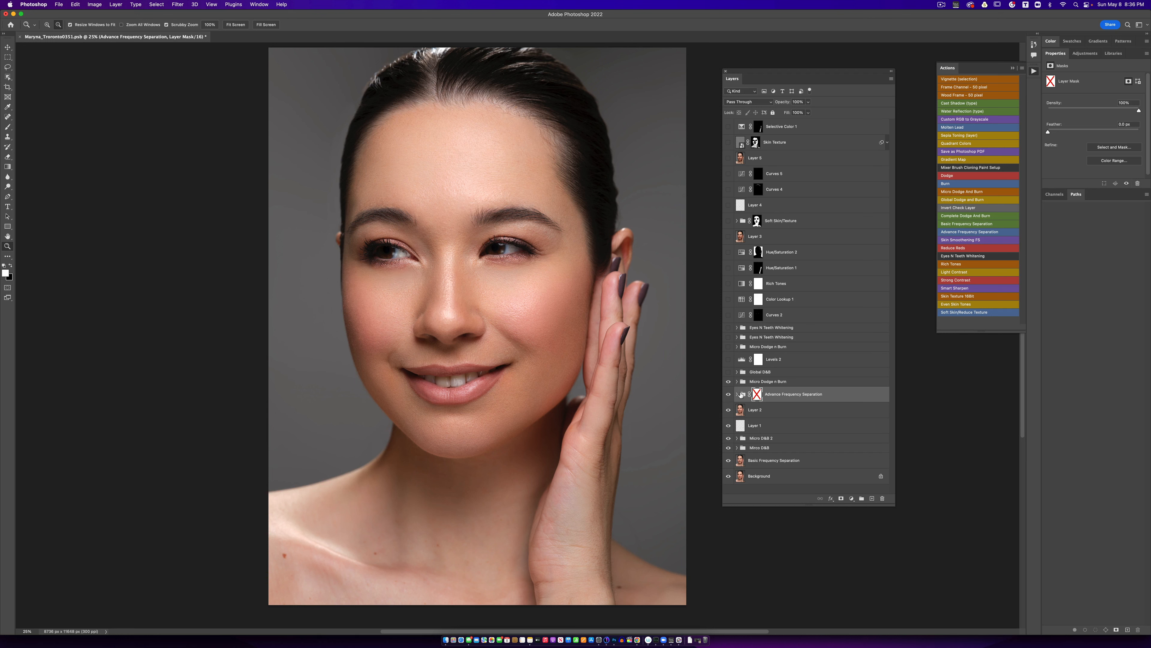
right_click(757, 393)
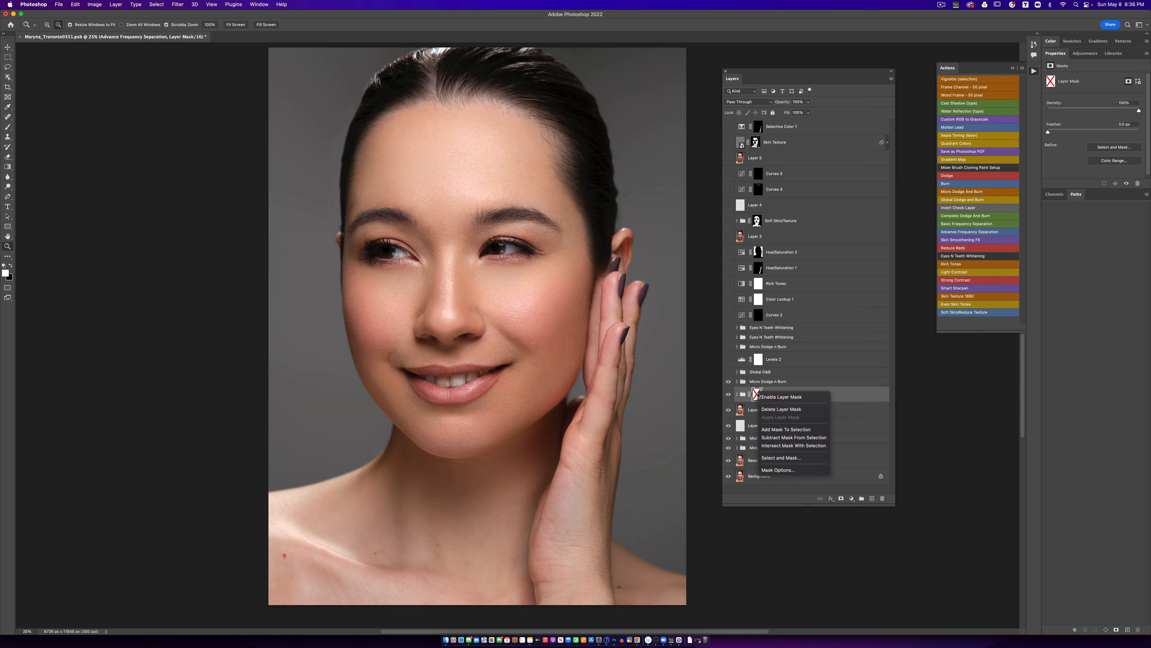
click(781, 396)
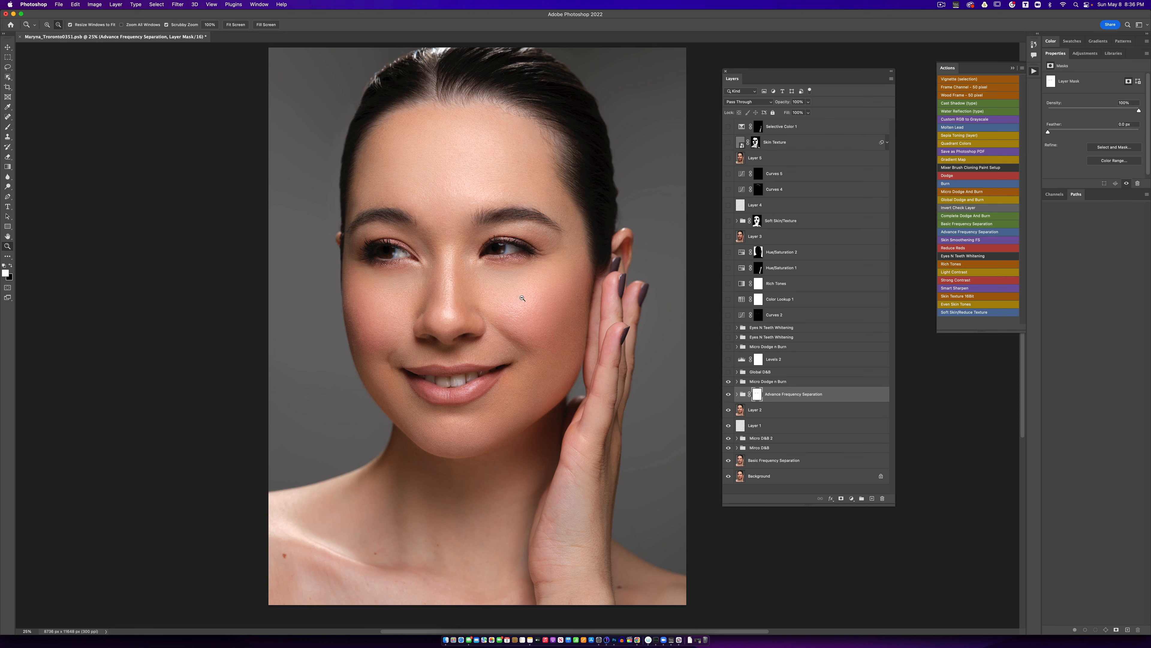
- Show the Global D&B group above Micro Dodge n Burn, switching it off and on to compare the facial contrast
click(729, 373)
click(728, 373)
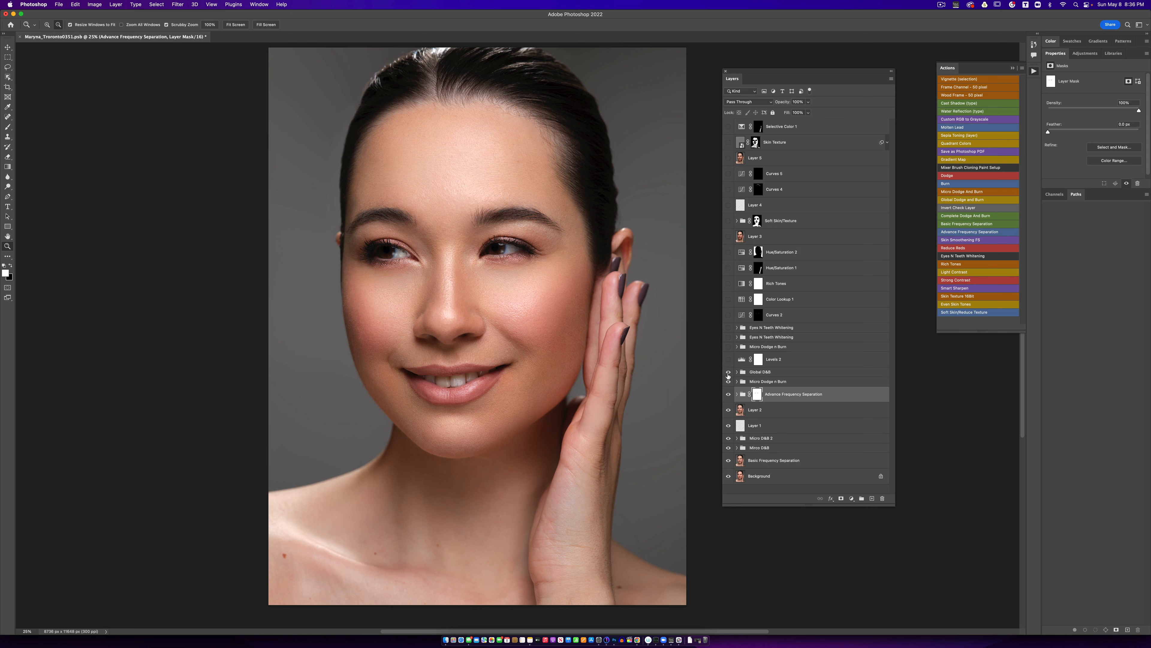
click(729, 372)
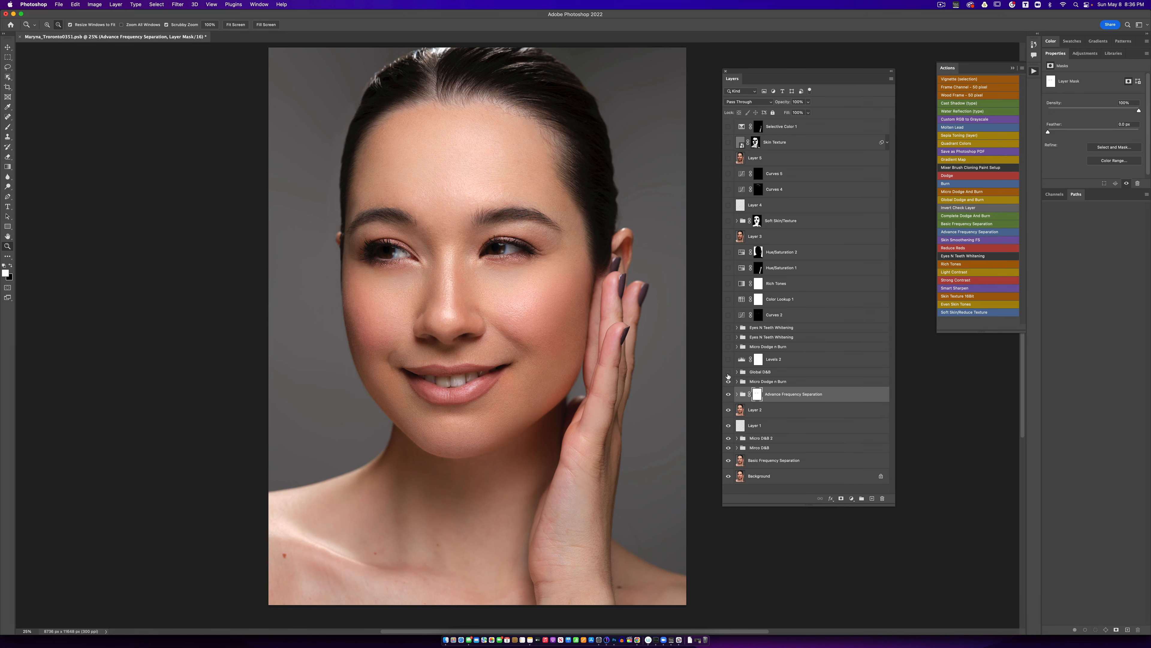
click(728, 372)
- Compare the whole portrait zoomed out with the Global D&B group hidden and shown, leaving the group visible
alt+click(525, 347)
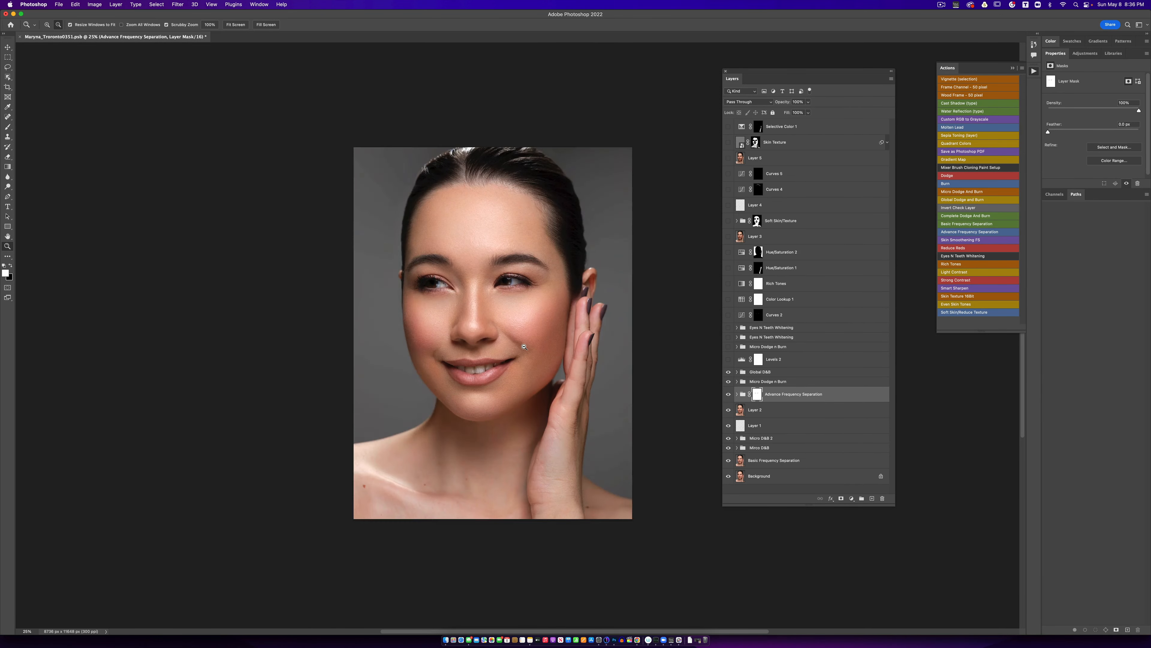
alt+click(525, 348)
click(525, 348)
click(729, 373)
click(729, 373)
click(729, 372)
click(729, 373)
click(729, 372)
click(728, 373)
click(729, 372)
click(729, 373)
- Show and select the Levels 2 adjustment, and float its Properties panel over the image beside the Layers panel
click(729, 359)
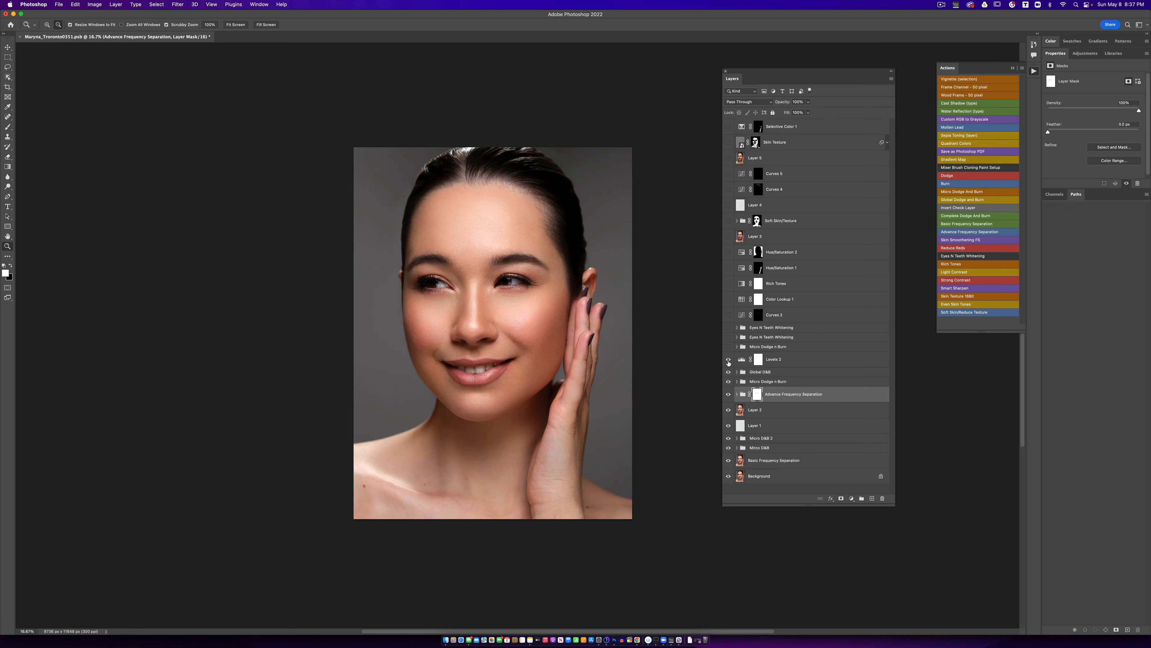
click(743, 362)
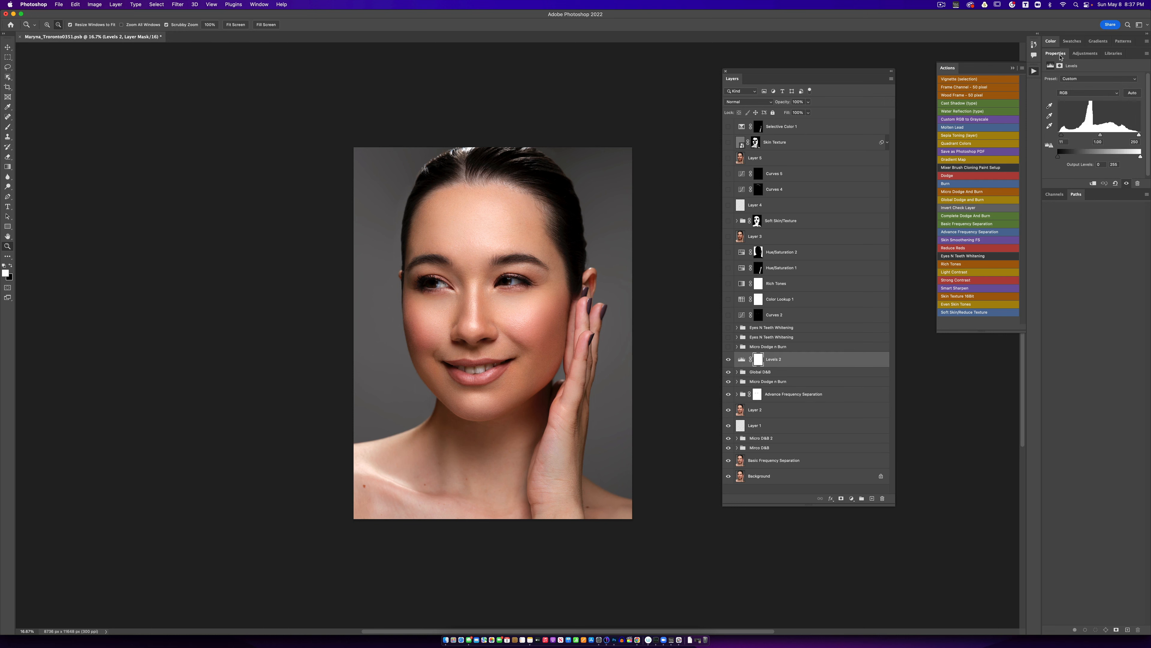
drag(1061, 57, 619, 78)
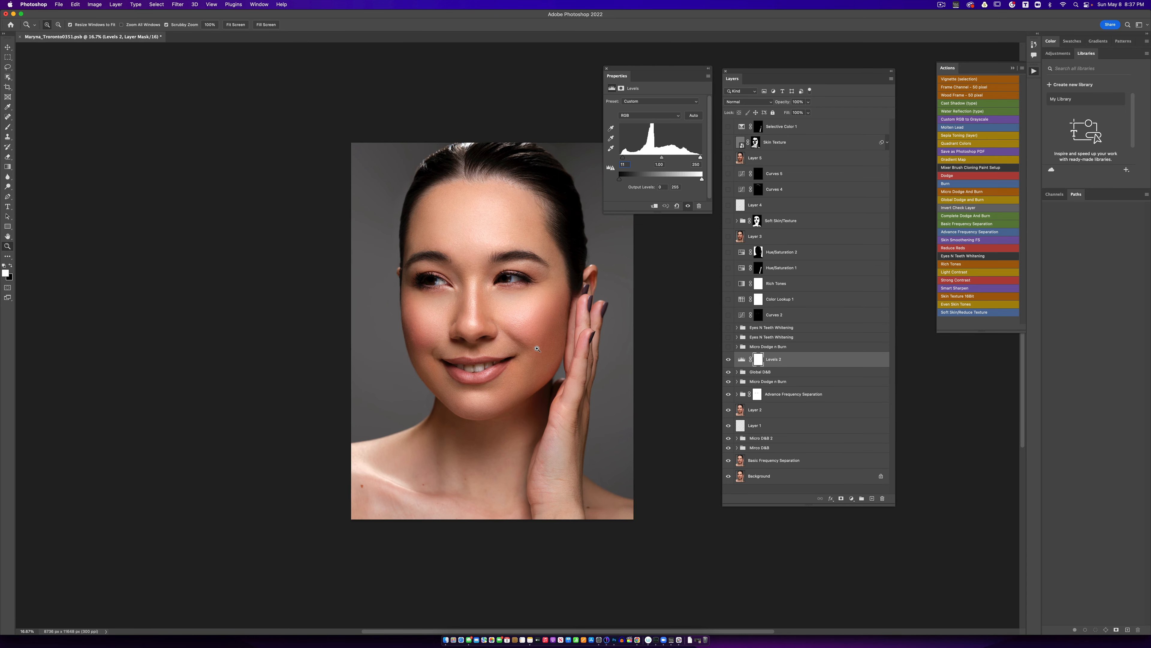
- Show the Micro Dodge n Burn group above Levels 2 and the two Eyes N Teeth Whitening groups above that
scroll(537, 350, up, 1)
click(729, 346)
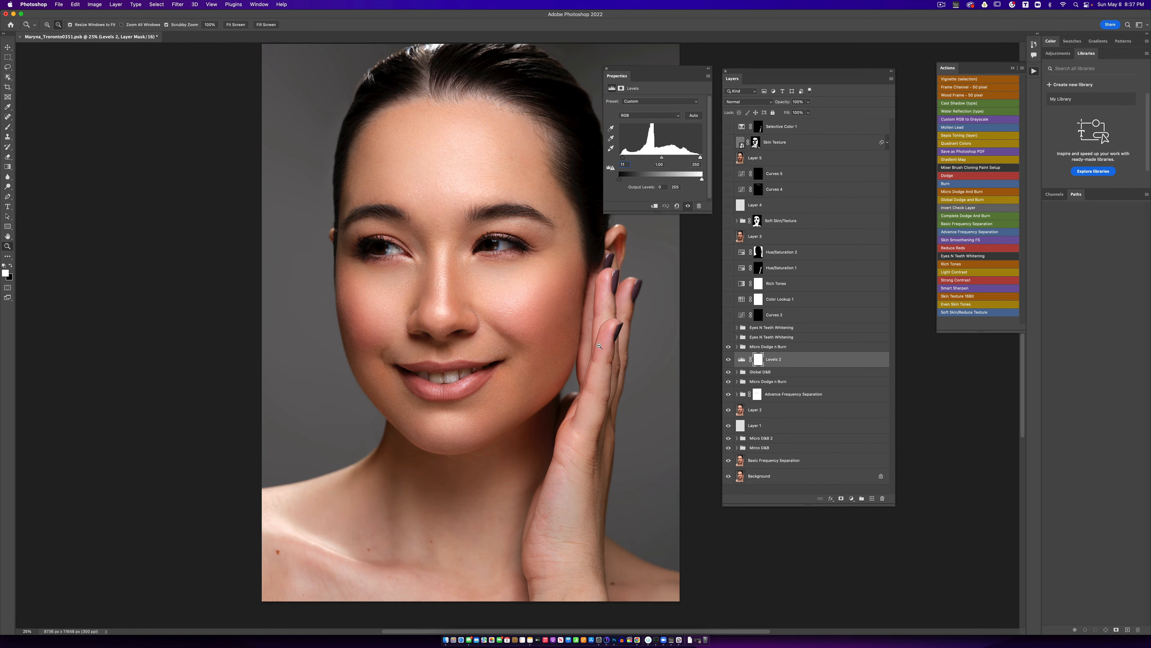
click(728, 337)
click(728, 337)
click(728, 337)
- Compare the teeth and eyes at several zoom levels with Levels 2 and the upper Eyes N Teeth Whitening group switched off and on
click(464, 369)
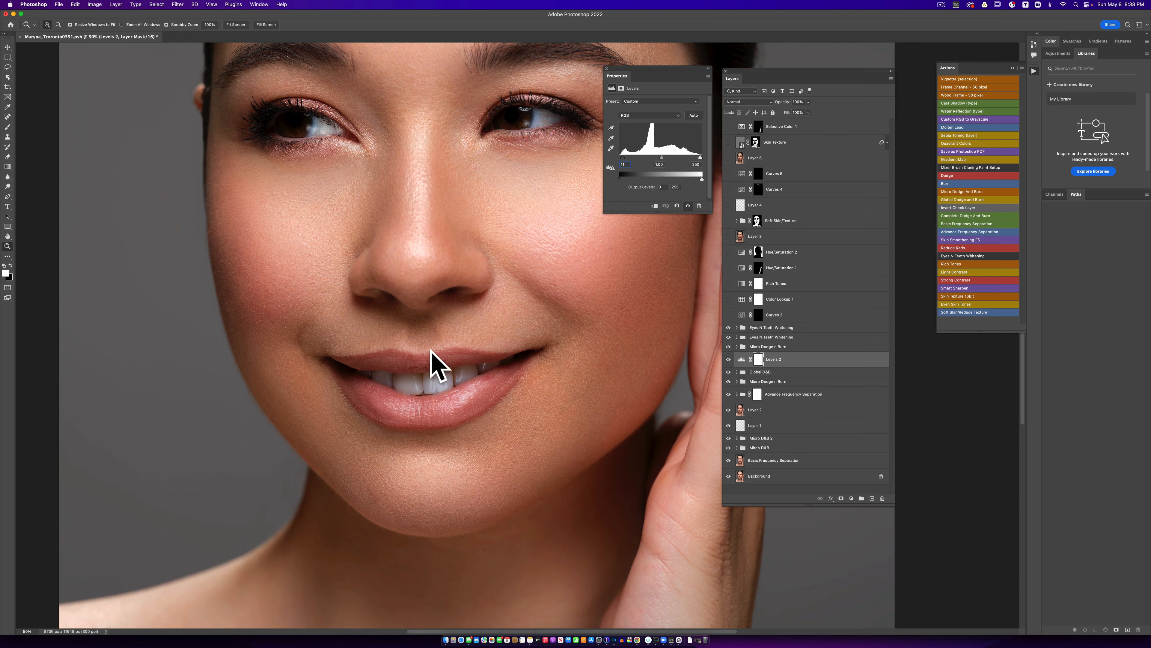
click(432, 380)
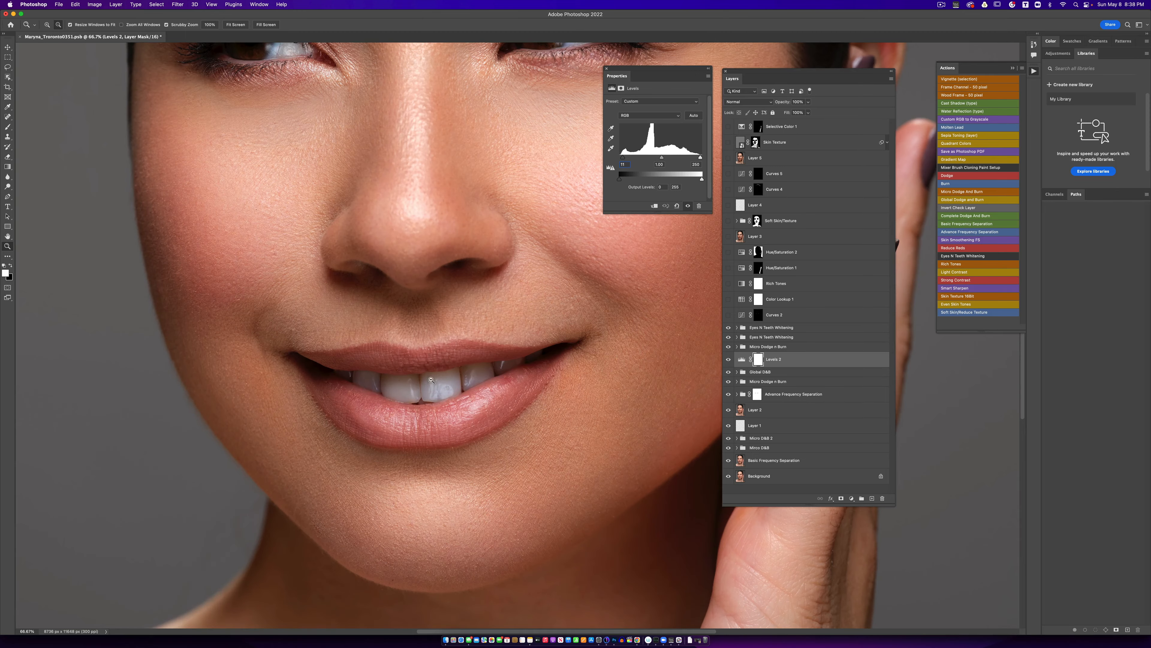
click(728, 360)
click(729, 360)
click(729, 328)
click(576, 364)
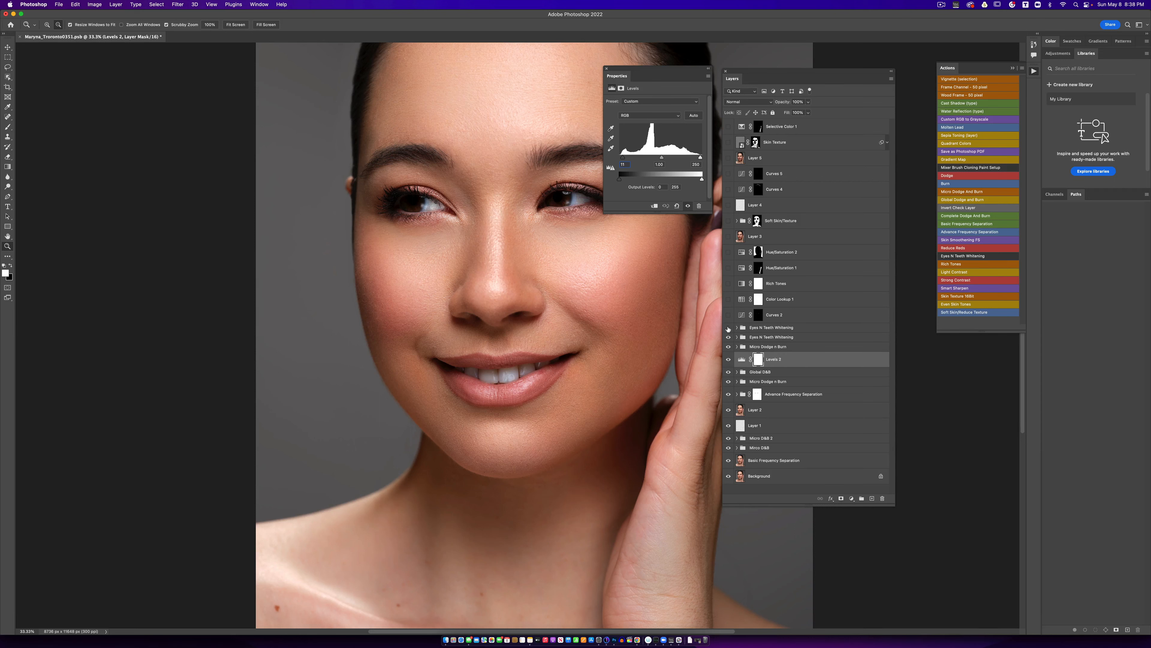
click(728, 327)
click(728, 328)
- Dock the floating Properties panel again and move the Layers panel away from the portrait
drag(636, 77, 1054, 55)
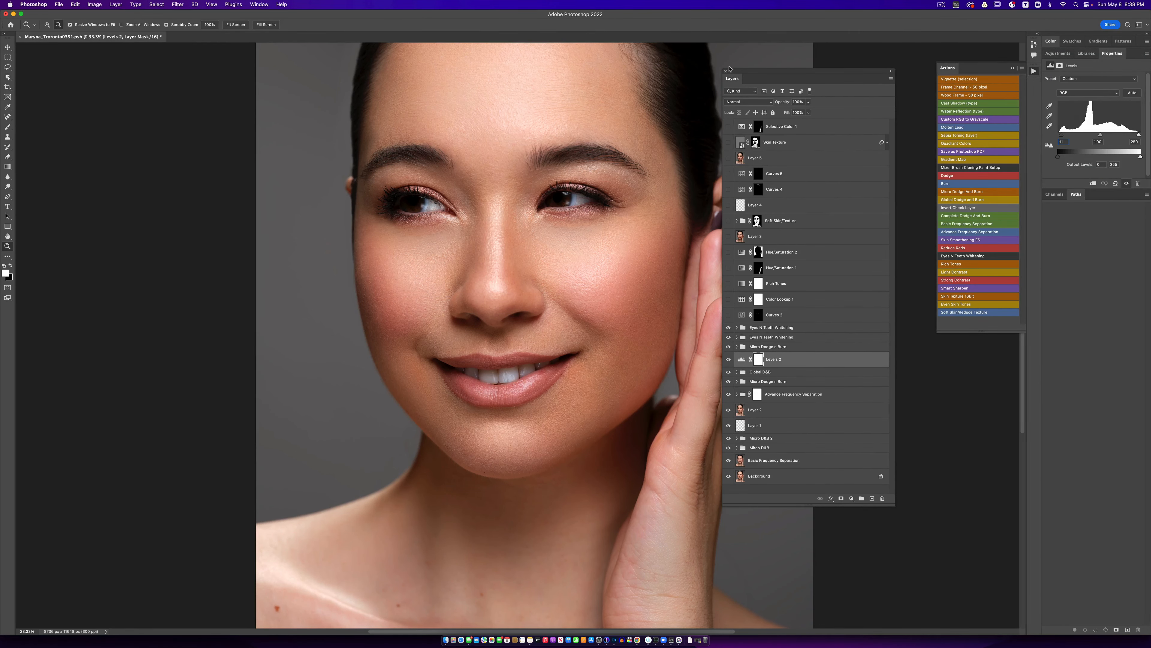
drag(756, 75, 819, 70)
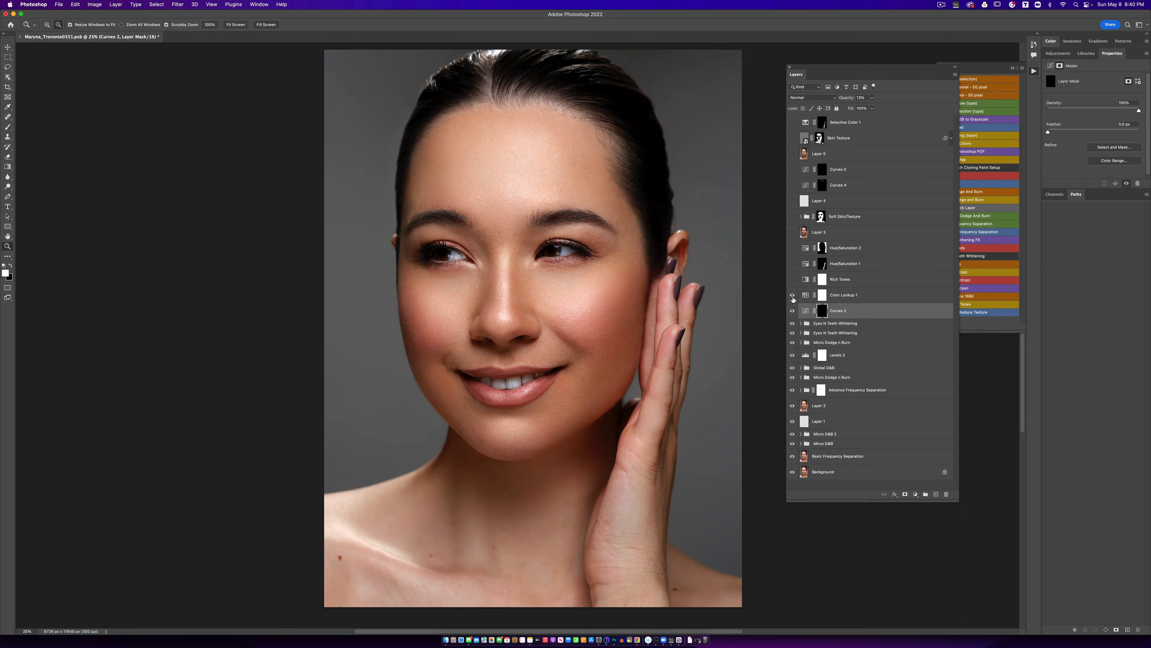
- Examine which 3D LUT file Color Lookup 1 uses, and compare the portrait with that adjustment off and on
click(806, 296)
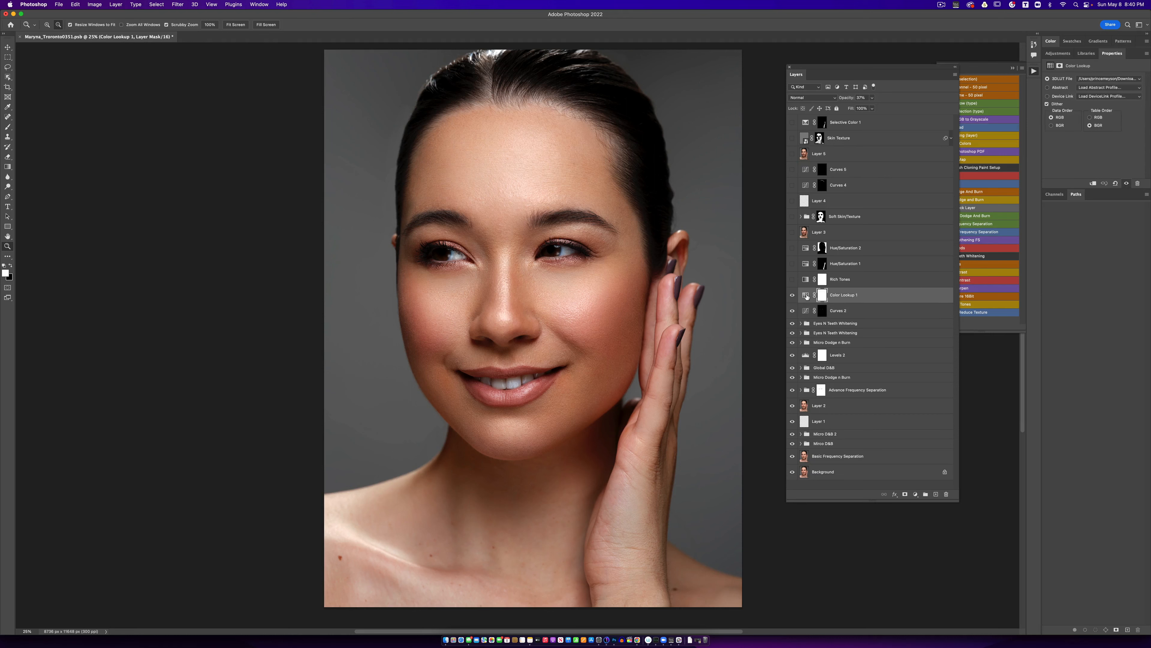
click(805, 295)
click(1097, 79)
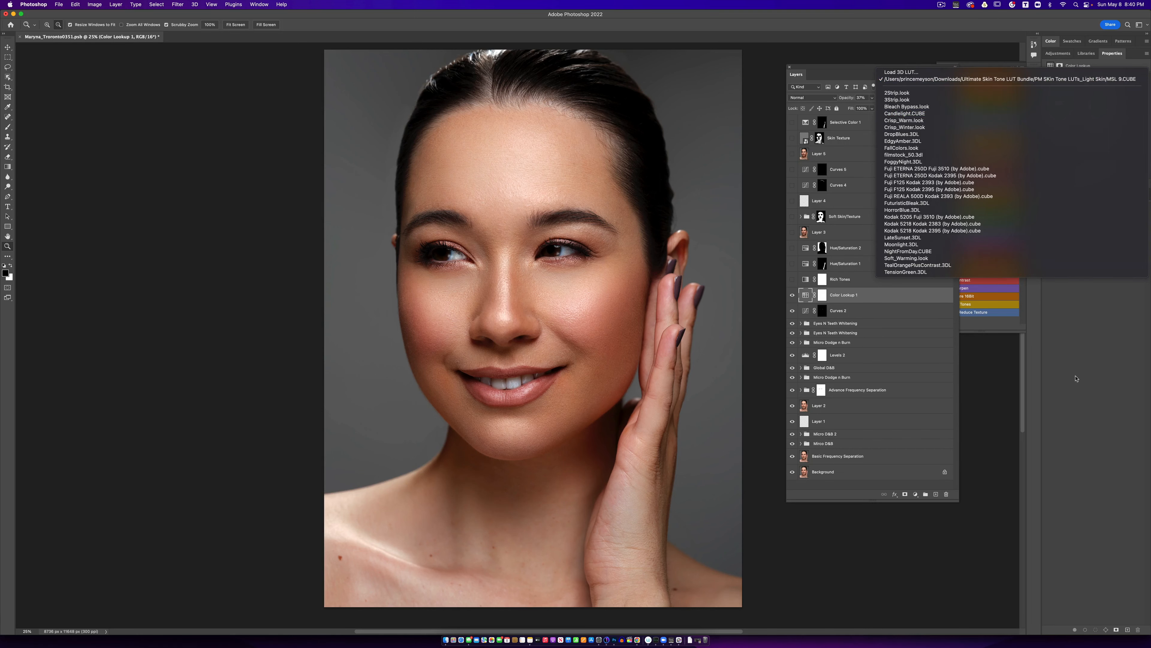
click(1009, 361)
click(791, 295)
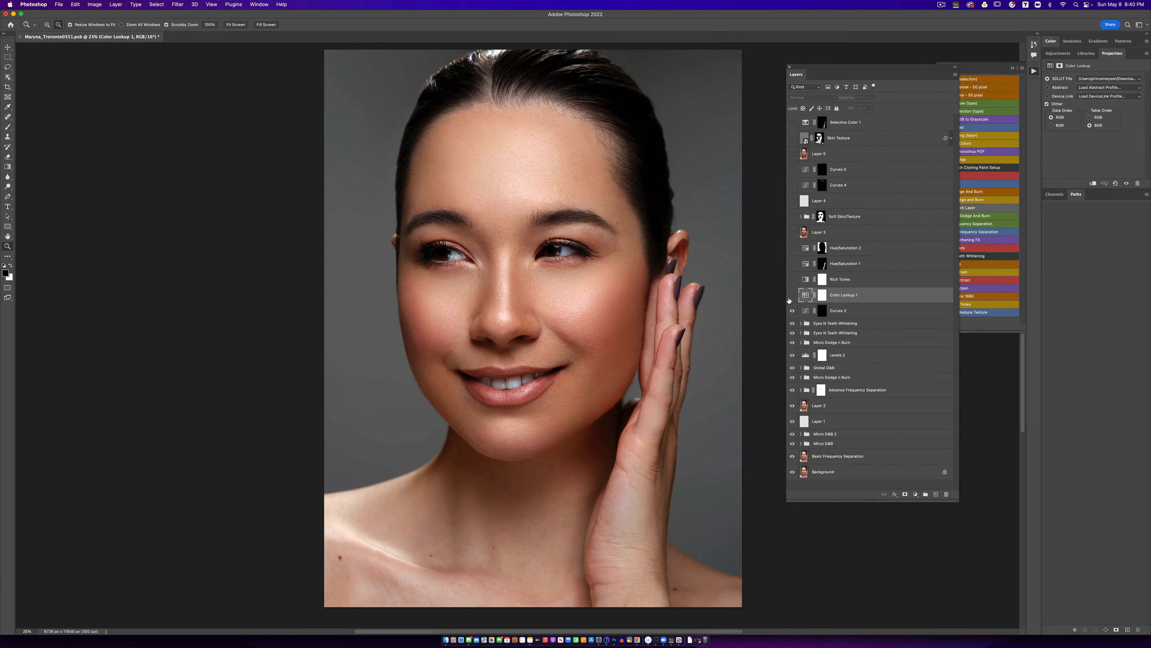
click(791, 295)
- Show the Rich Tones and Hue/Saturation 1 layers above Color Lookup 1, comparing the portrait with and without Hue/Saturation 1
click(792, 281)
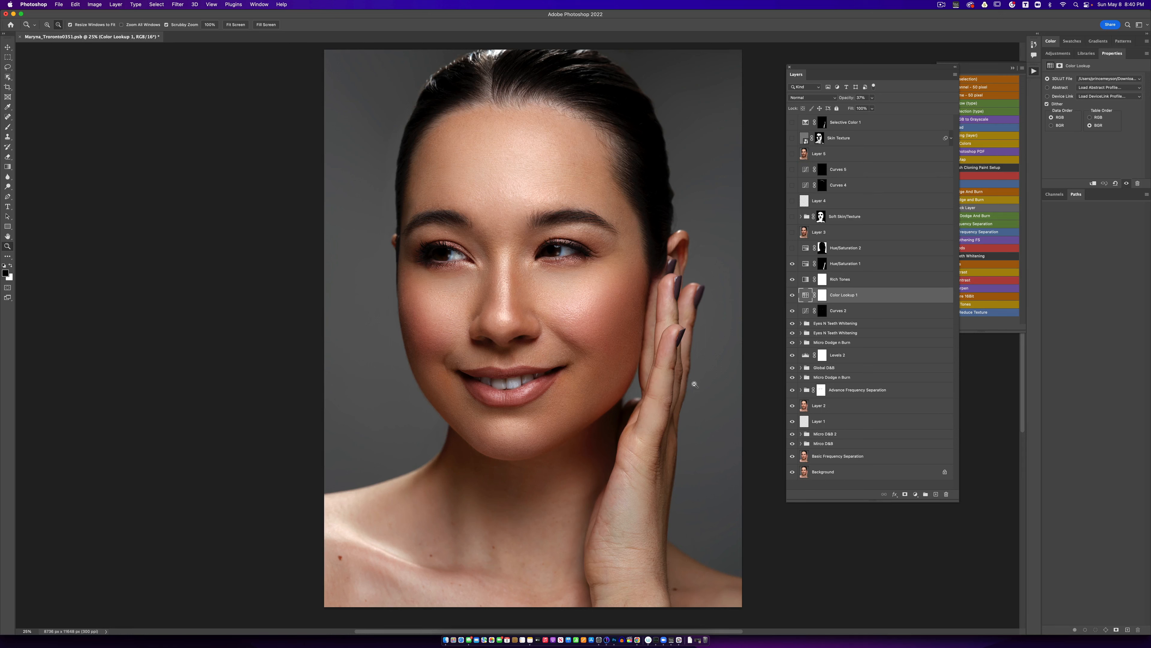
click(793, 265)
click(792, 264)
- Show the Hue/Saturation 2 layer, switching it off and on to compare its effect on the portrait
click(793, 248)
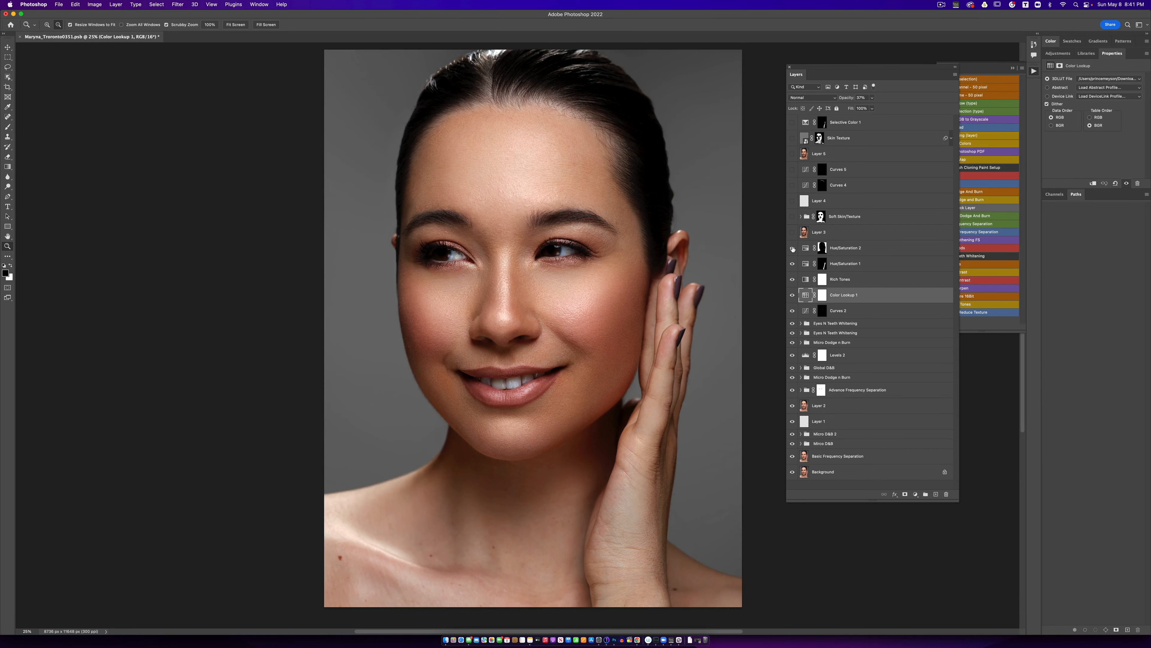
click(792, 249)
click(792, 249)
click(792, 249)
click(792, 248)
- Show and select Layer 3, compare the portrait with and without it, and look through the available filters without applying one
click(792, 232)
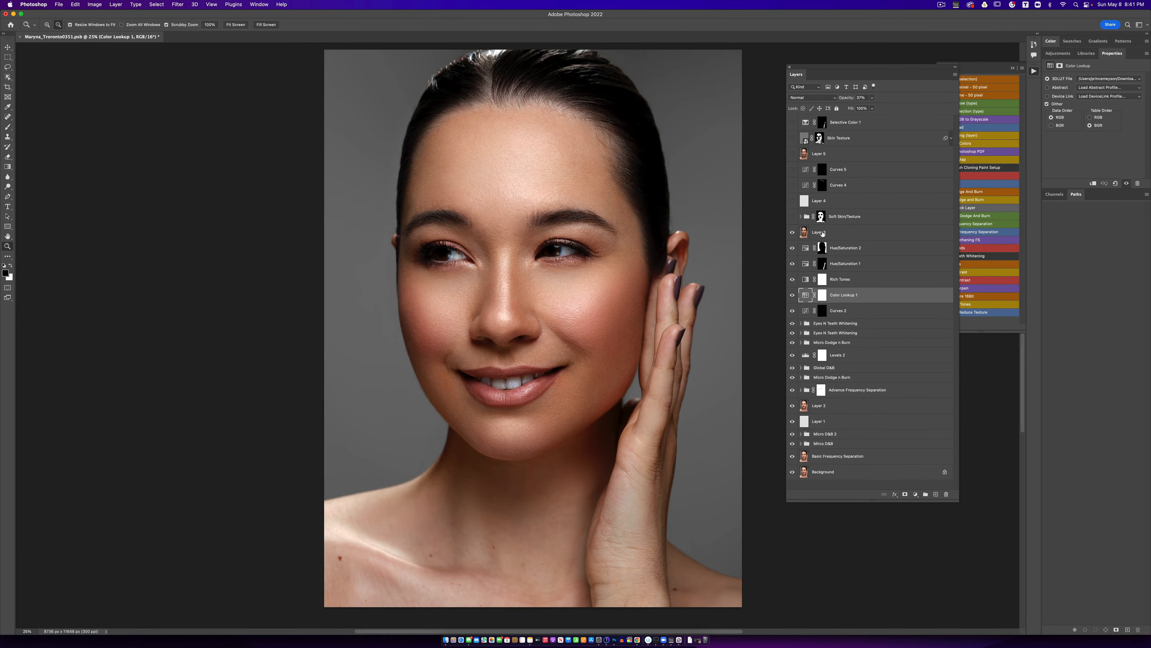
click(838, 233)
click(792, 233)
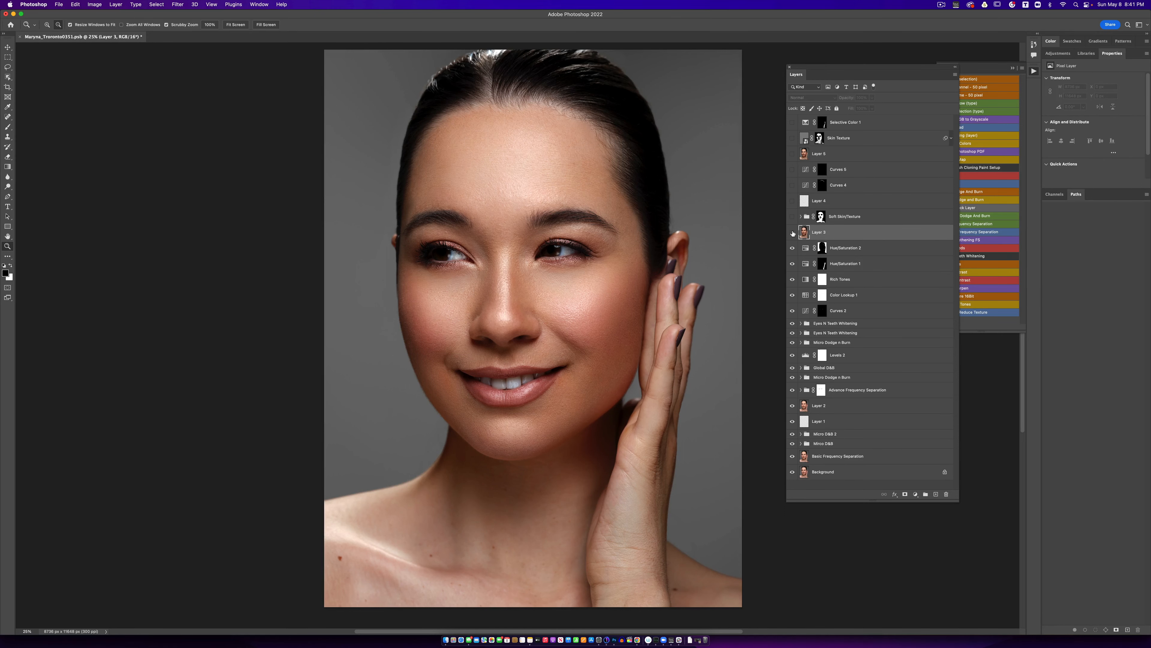
click(792, 233)
click(178, 5)
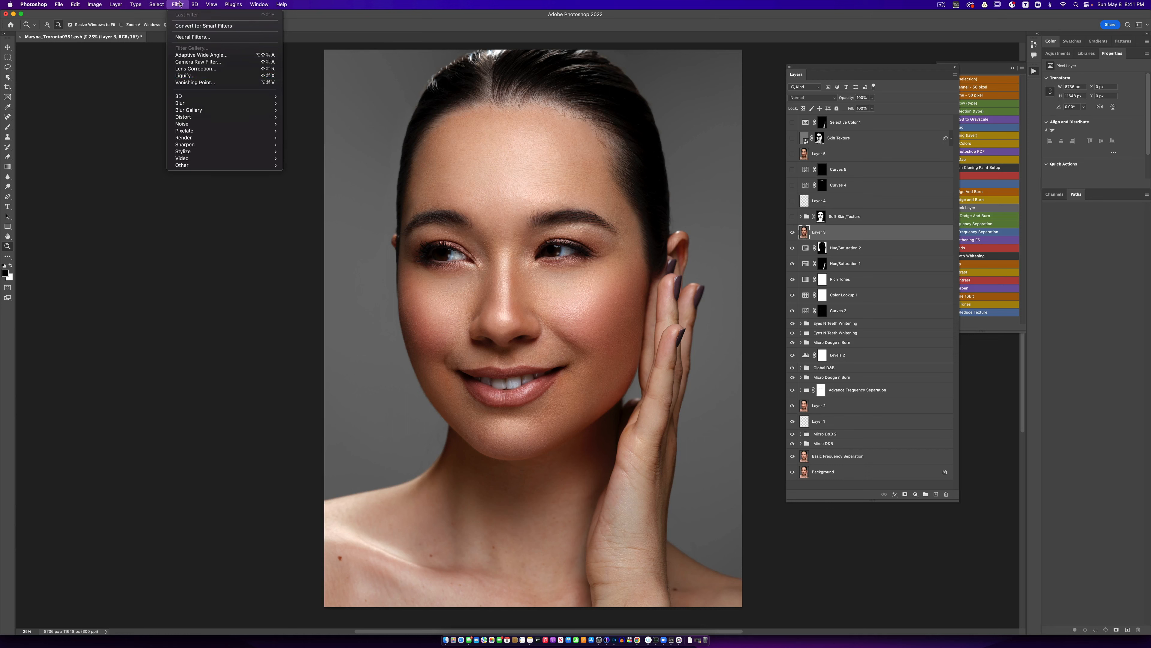
click(612, 293)
- Compare the face and hair outline with Layer 3 hidden and shown, leaving the layer visible
click(793, 232)
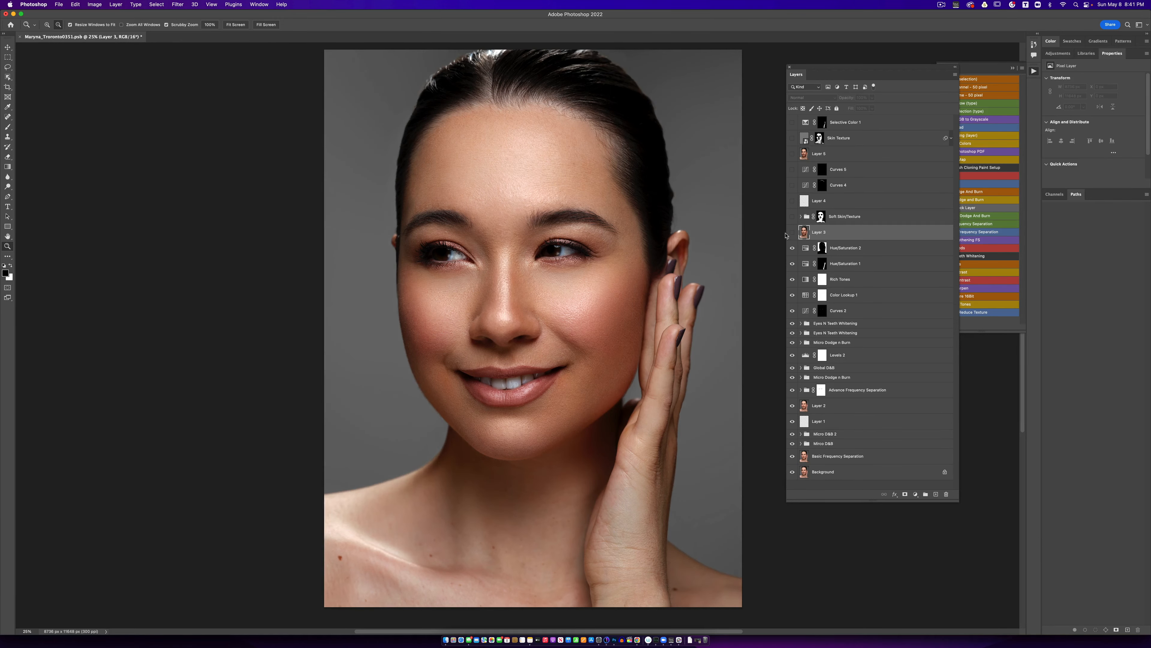
click(792, 233)
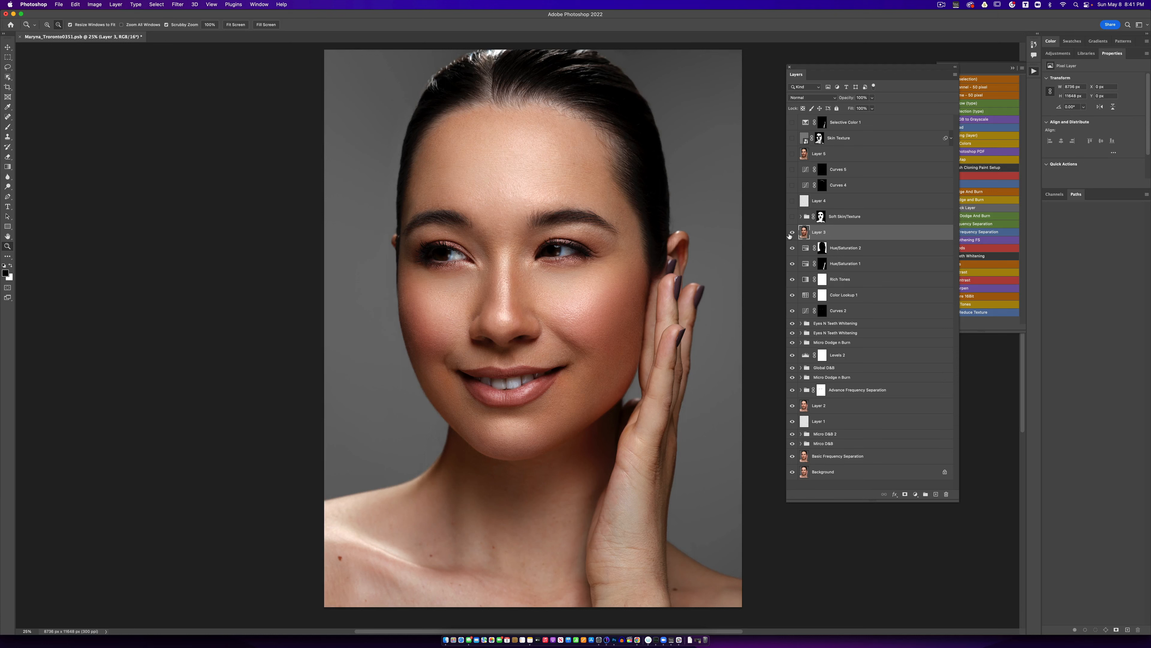
click(791, 232)
click(791, 233)
click(792, 233)
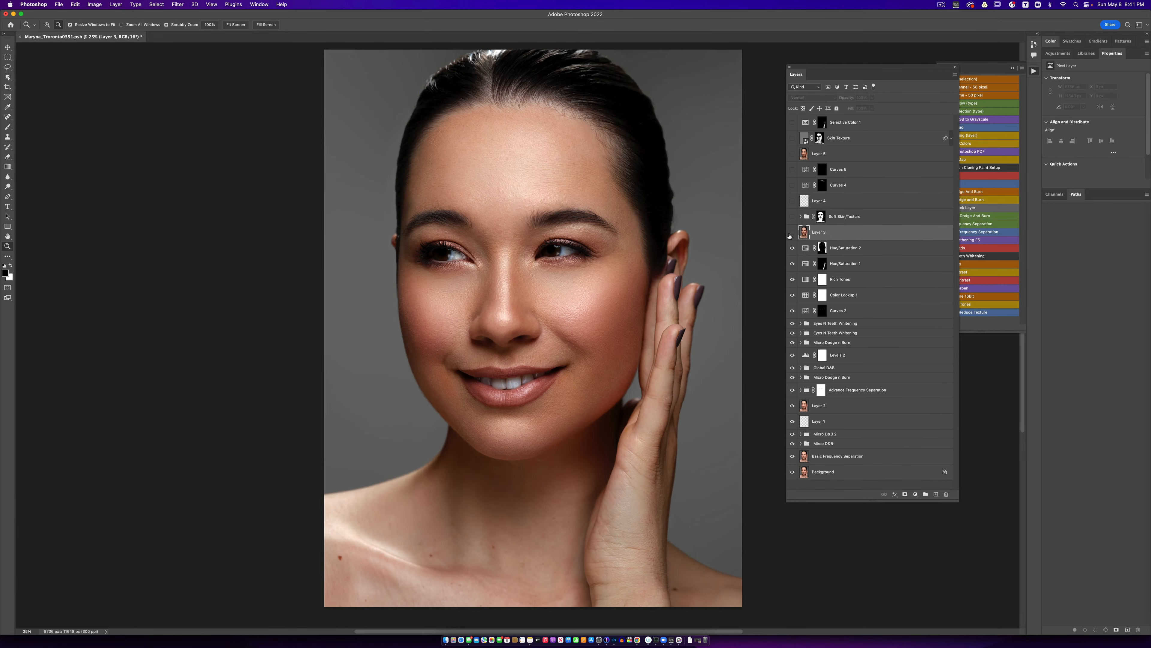
click(792, 233)
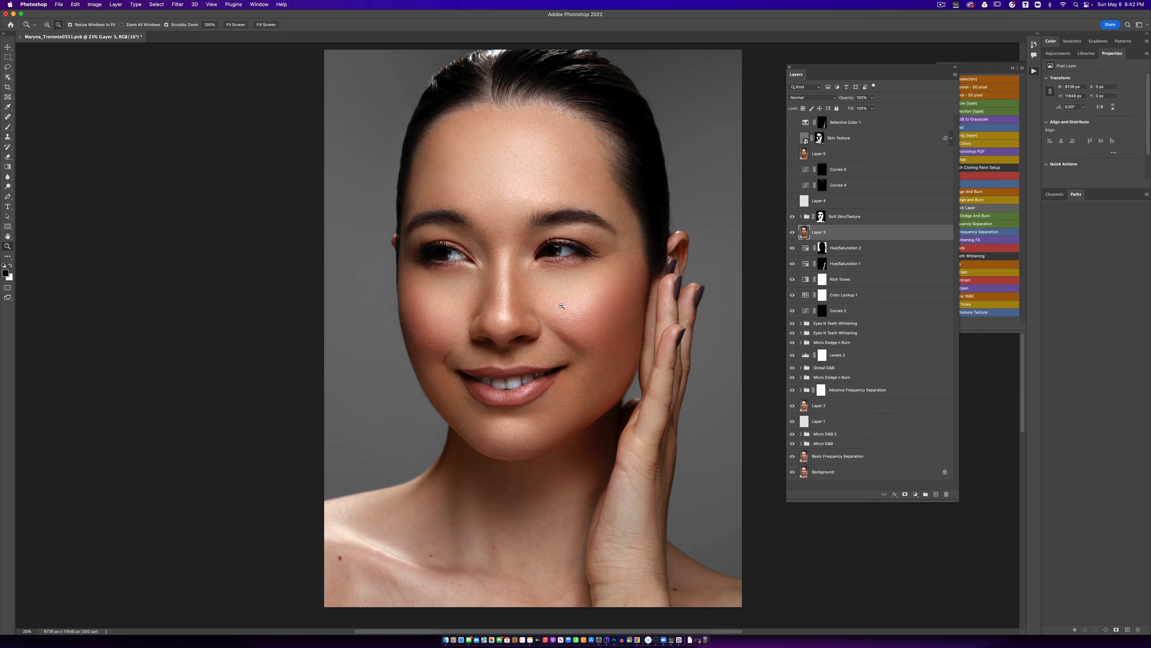
- Show the Soft Skin/Texture group, then select Layer 4 and show it, checking its effect on the enlarged face
click(561, 305)
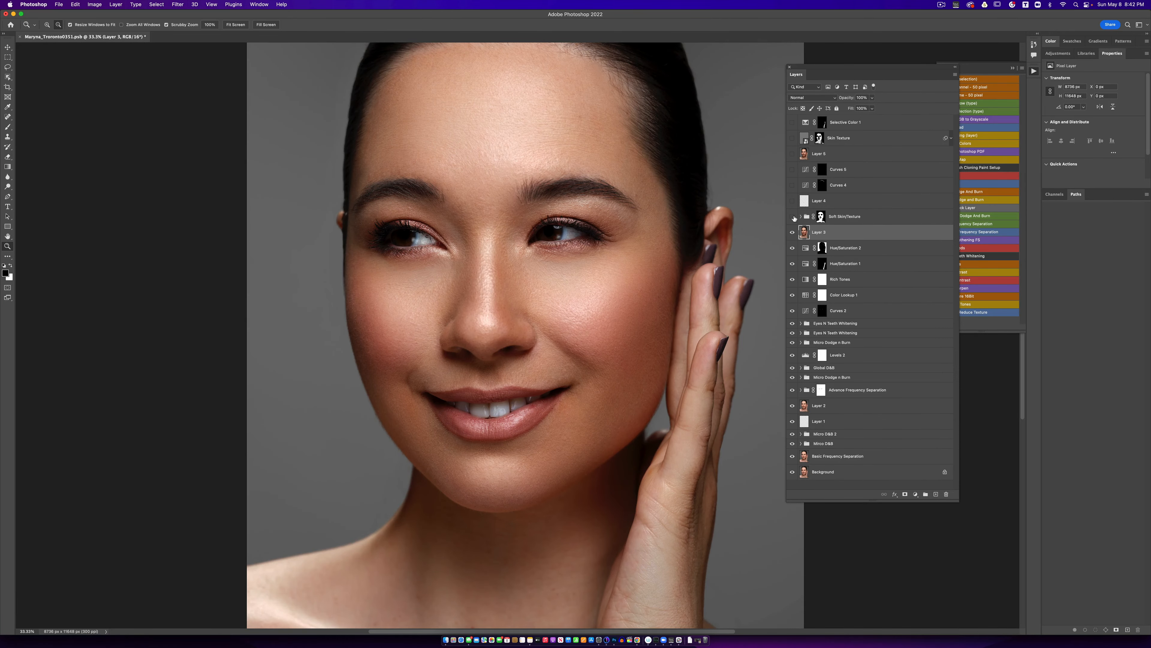
click(792, 217)
click(792, 201)
click(793, 204)
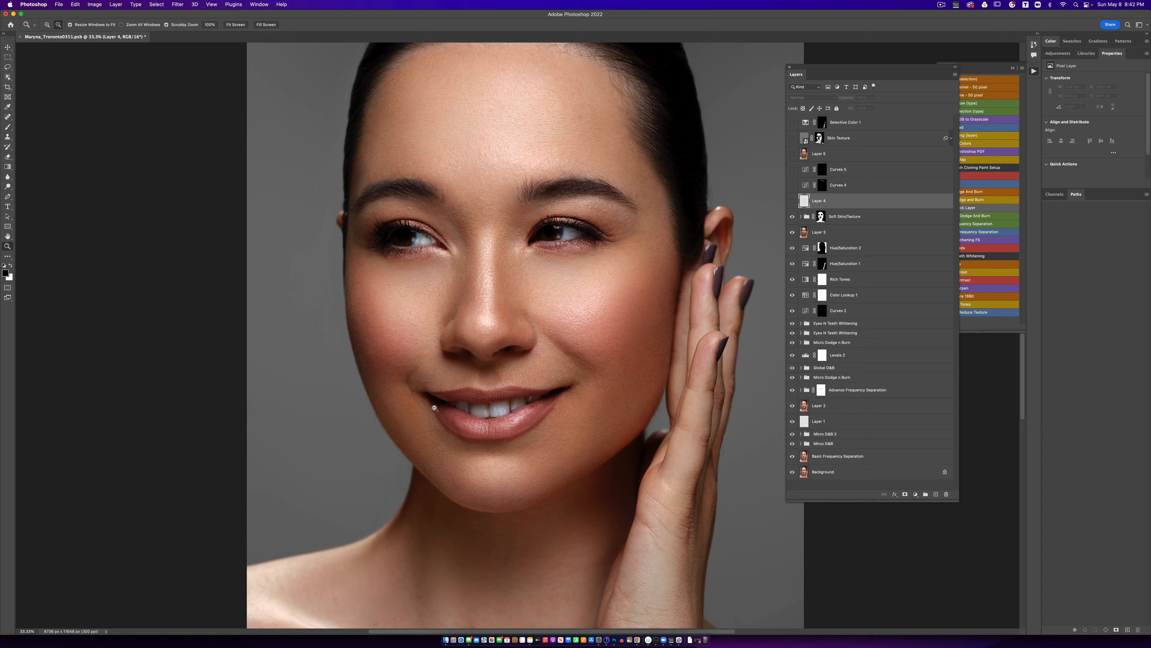
click(792, 200)
- Show the remaining layers above Layer 4, from Curves 4 and Curves 5 up through Skin Texture and Selective Color 1, viewing the whole portrait
key(super+minus)
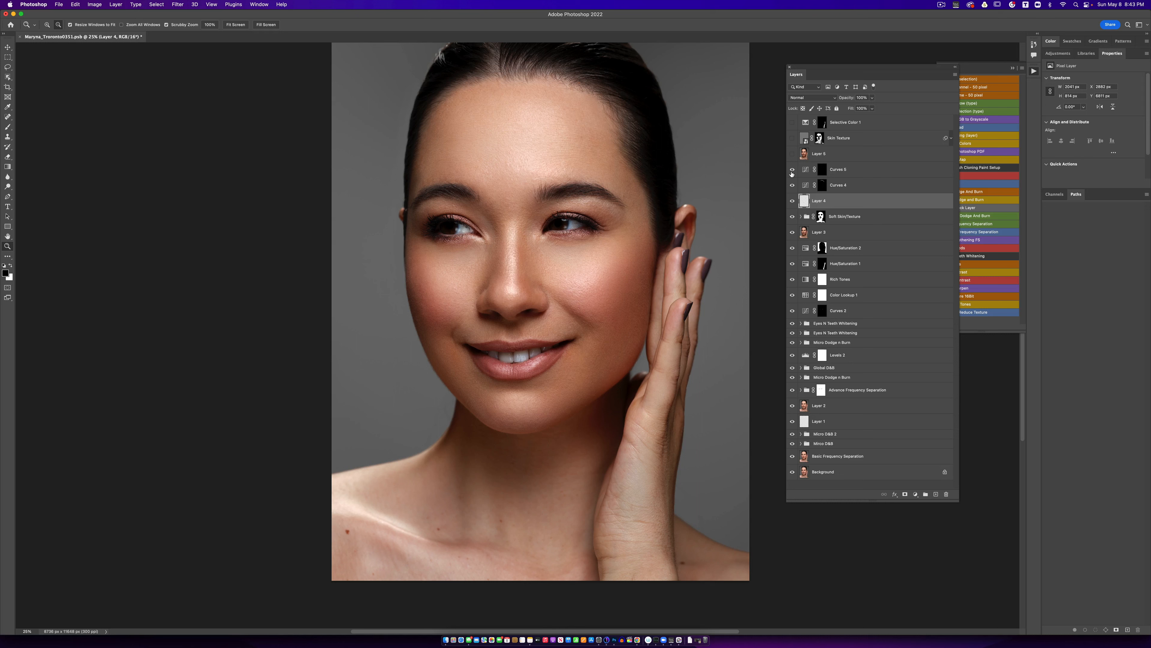
click(791, 170)
scroll(630, 268, up, 2)
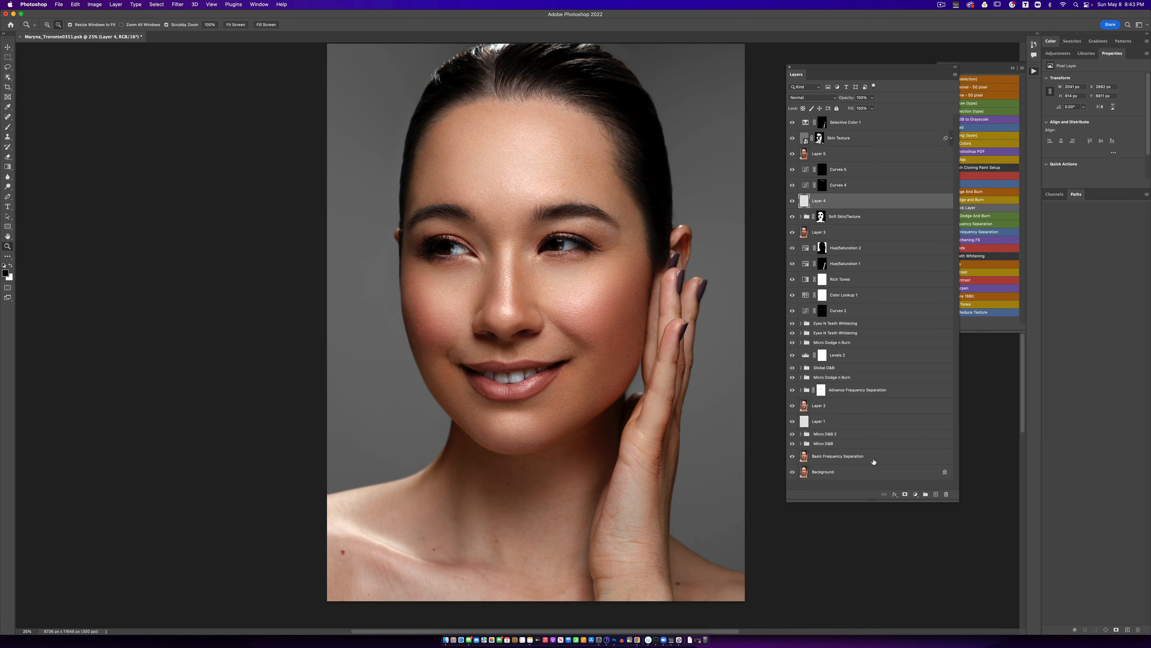
- Compare the Background layer alone with the full retouch twice, leaving all layers visible
key(alt)
alt+click(792, 472)
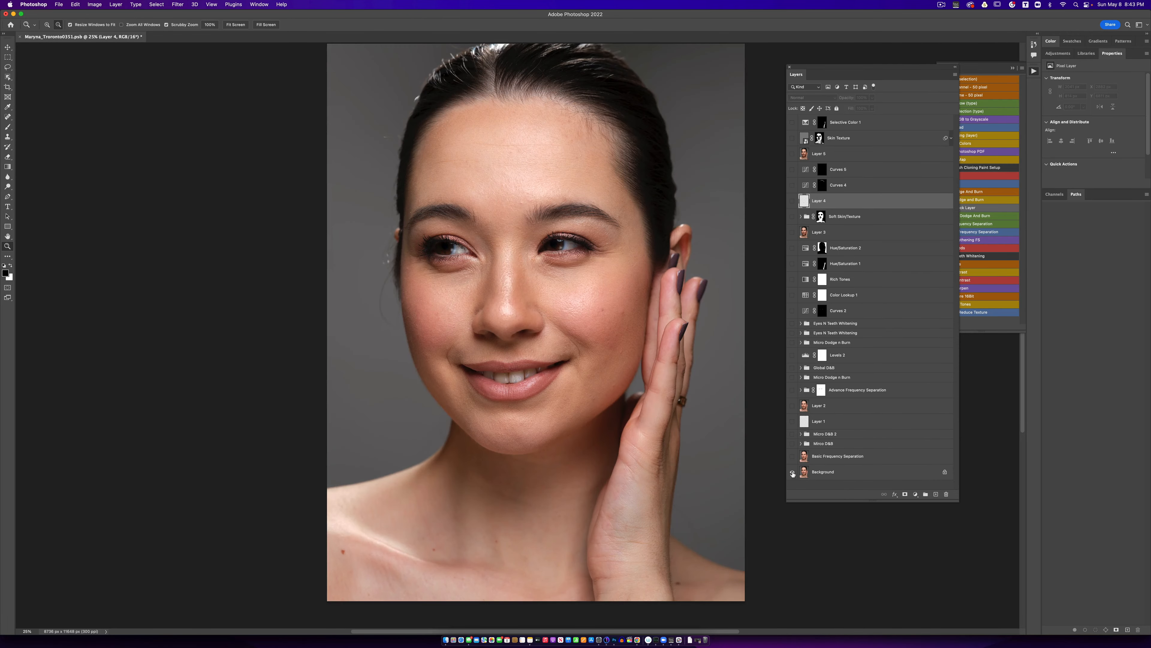
alt+click(793, 472)
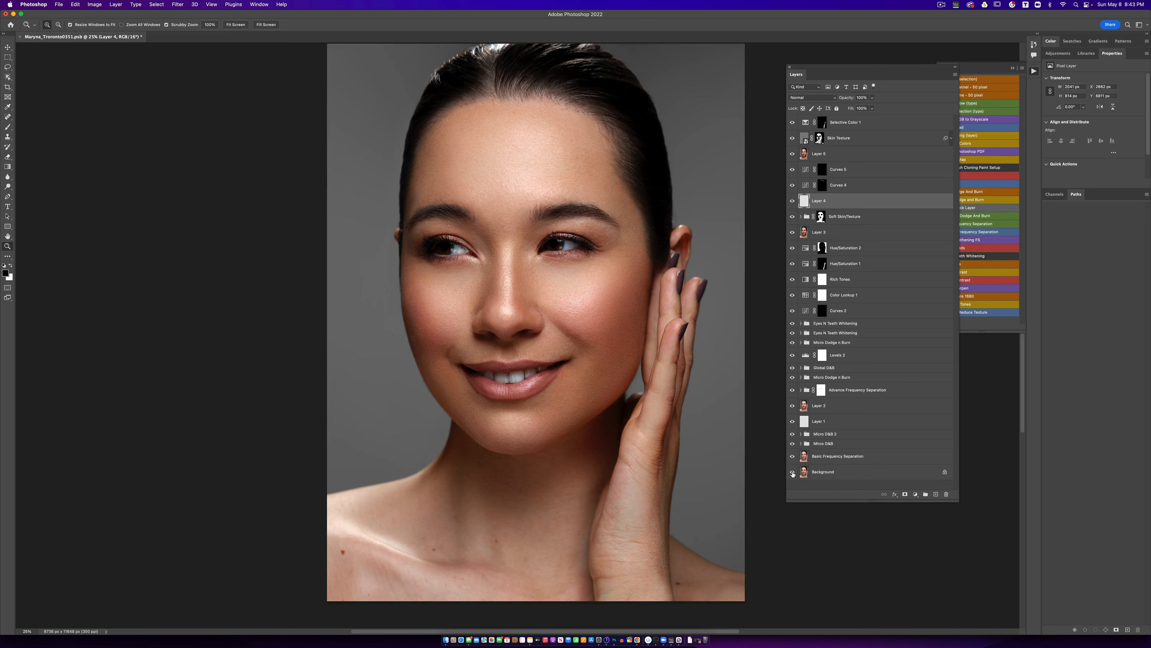
alt+click(792, 472)
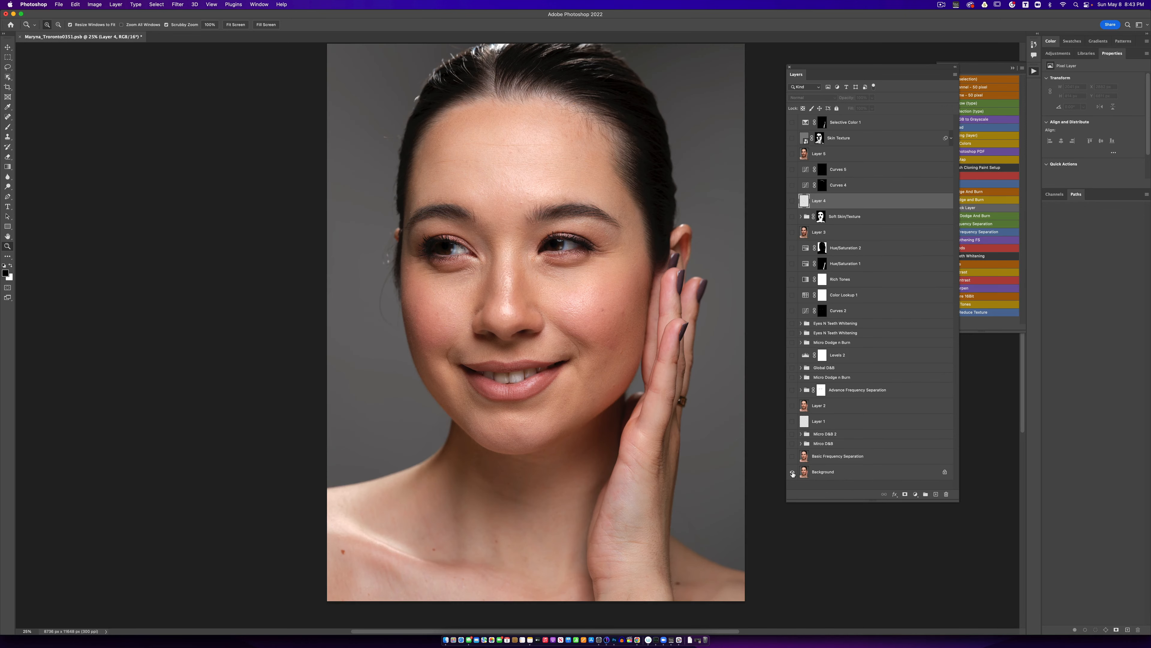
alt+click(792, 472)
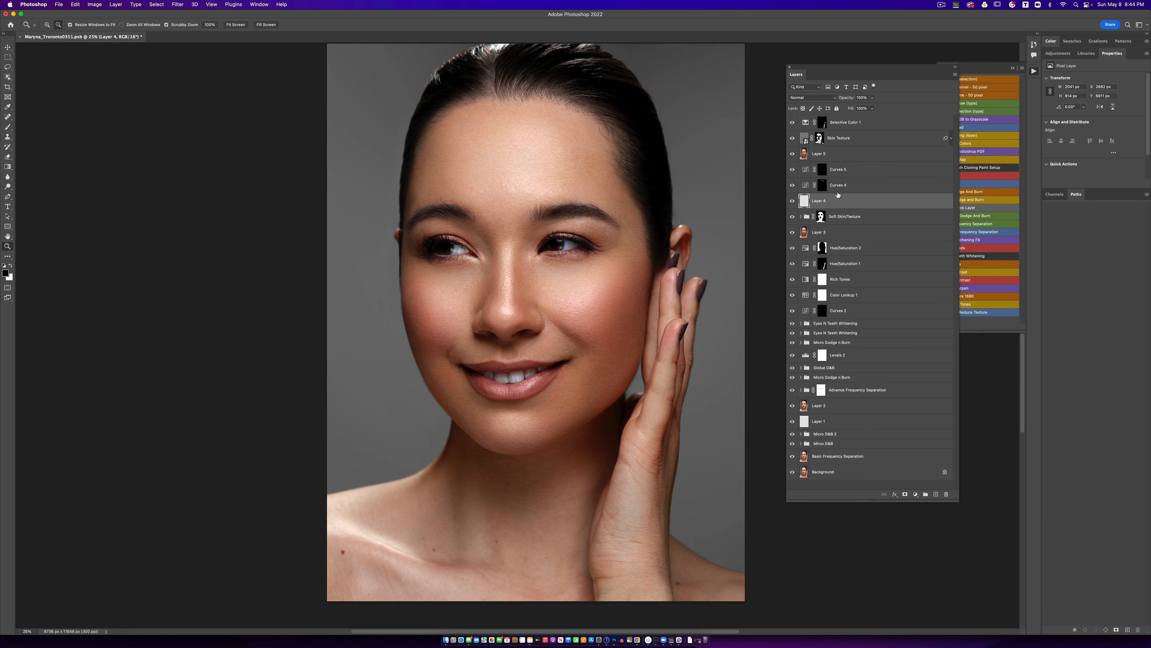
- Move the layer stack clear of the Actions list and compare the original Background with the finished retouch once more
mouse_move(822, 67)
mouse_down()
mouse_move(773, 57)
mouse_move(818, 71)
mouse_up()
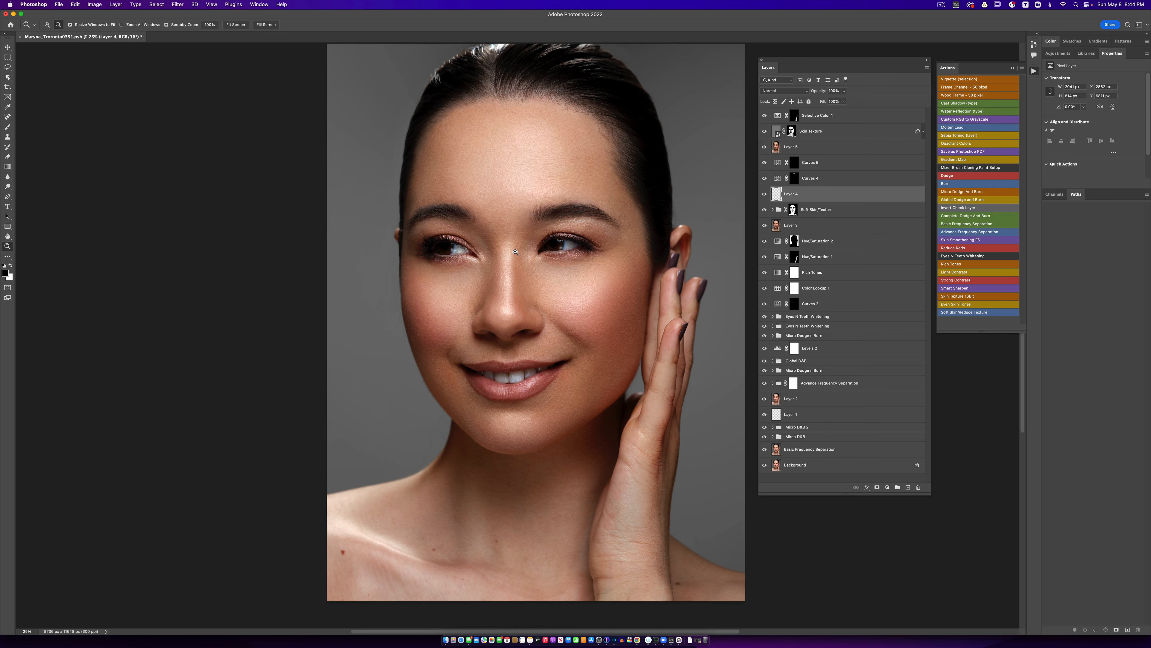
alt+click(764, 465)
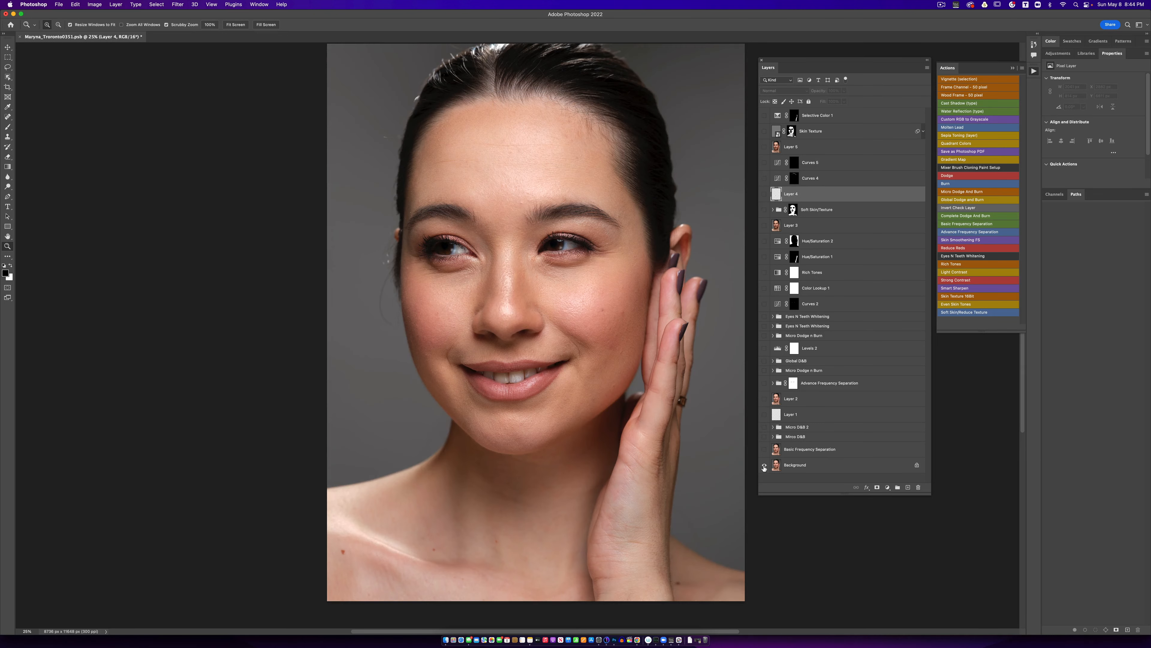
alt+click(764, 465)
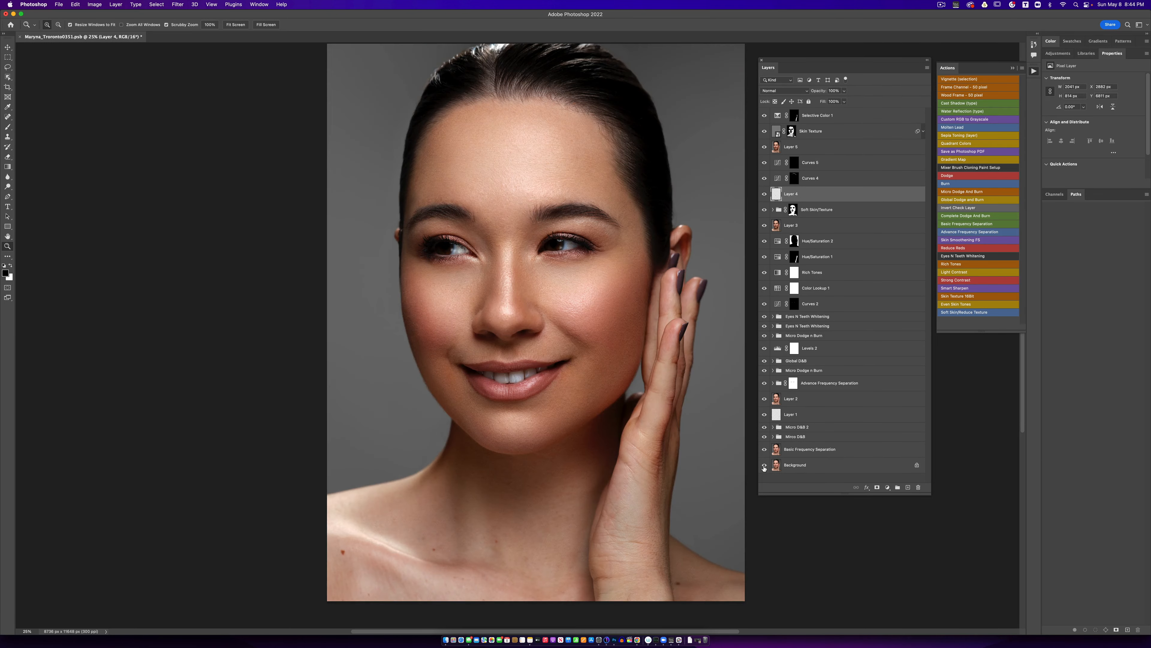
key(alt)
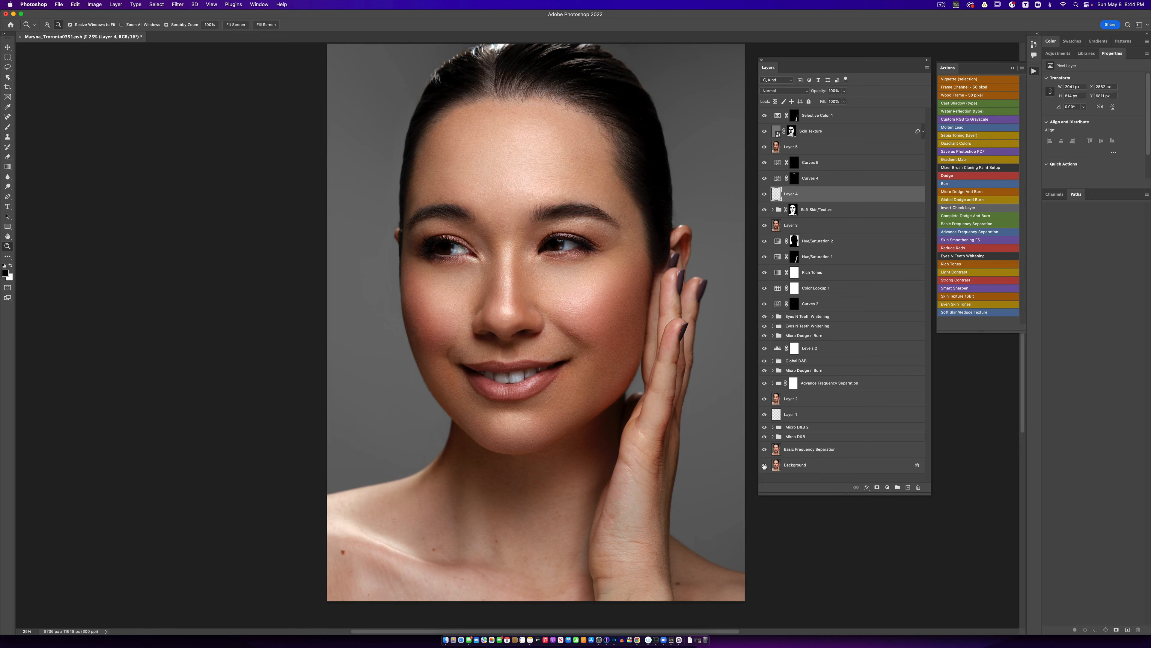